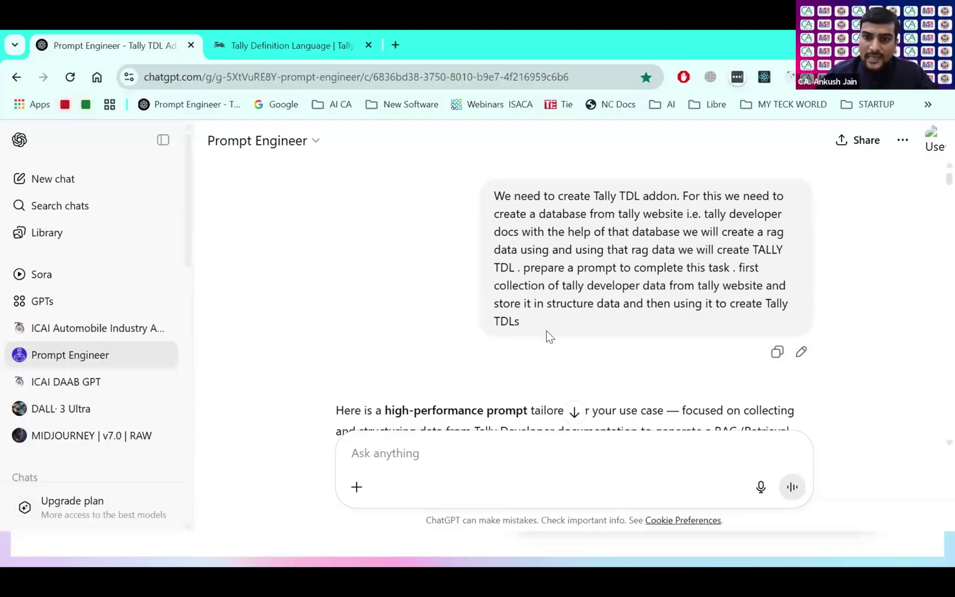
{"action": "scroll", "coordinate": [522, 284], "scroll_direction": "down", "scroll_amount": 2}
{"action": "scroll", "coordinate": [518, 280], "scroll_direction": "down", "scroll_amount": 4}
{"action": "scroll", "coordinate": [520, 279], "scroll_direction": "down", "scroll_amount": 3}
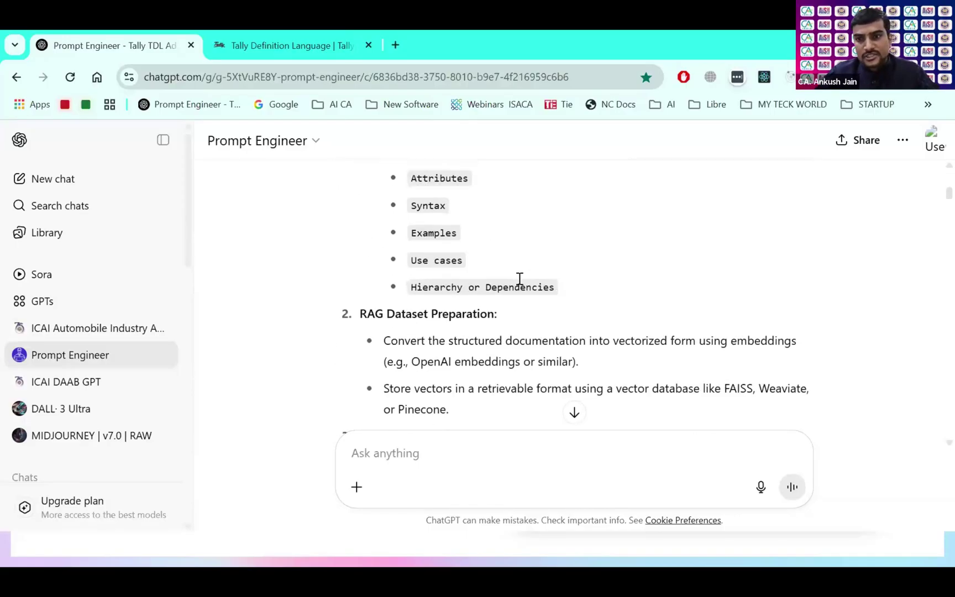
{"action": "scroll", "coordinate": [520, 278], "scroll_direction": "down", "scroll_amount": 5}
{"action": "scroll", "coordinate": [519, 279], "scroll_direction": "down", "scroll_amount": 5}
{"action": "scroll", "coordinate": [522, 280], "scroll_direction": "down", "scroll_amount": 5}
{"action": "scroll", "coordinate": [637, 287], "scroll_direction": "down", "scroll_amount": 5}
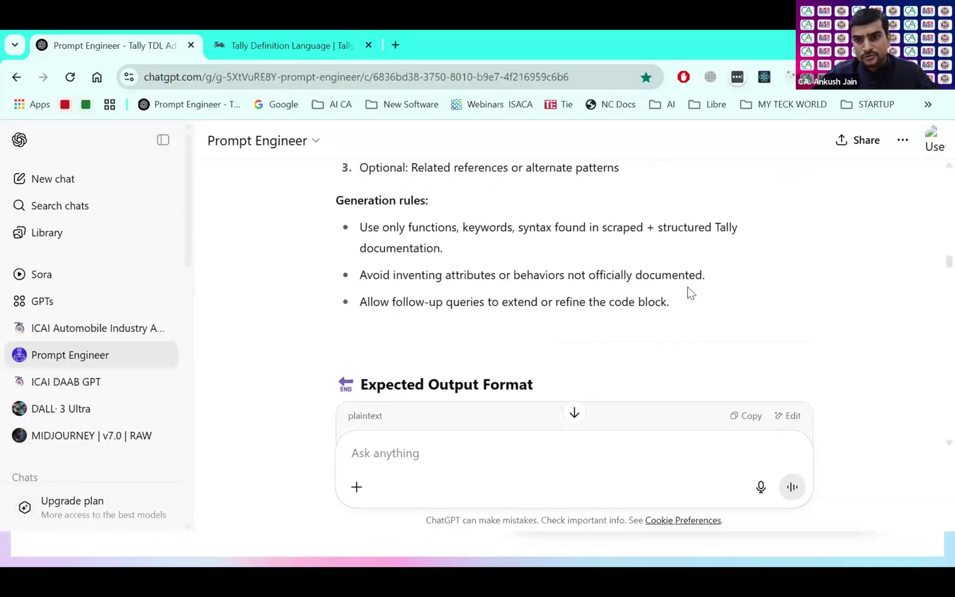
{"action": "scroll", "coordinate": [687, 287], "scroll_direction": "down", "scroll_amount": 5}
{"action": "scroll", "coordinate": [687, 286], "scroll_direction": "down", "scroll_amount": 5}
{"action": "scroll", "coordinate": [687, 286], "scroll_direction": "down", "scroll_amount": 5}
{"action": "scroll", "coordinate": [687, 286], "scroll_direction": "down", "scroll_amount": 5}
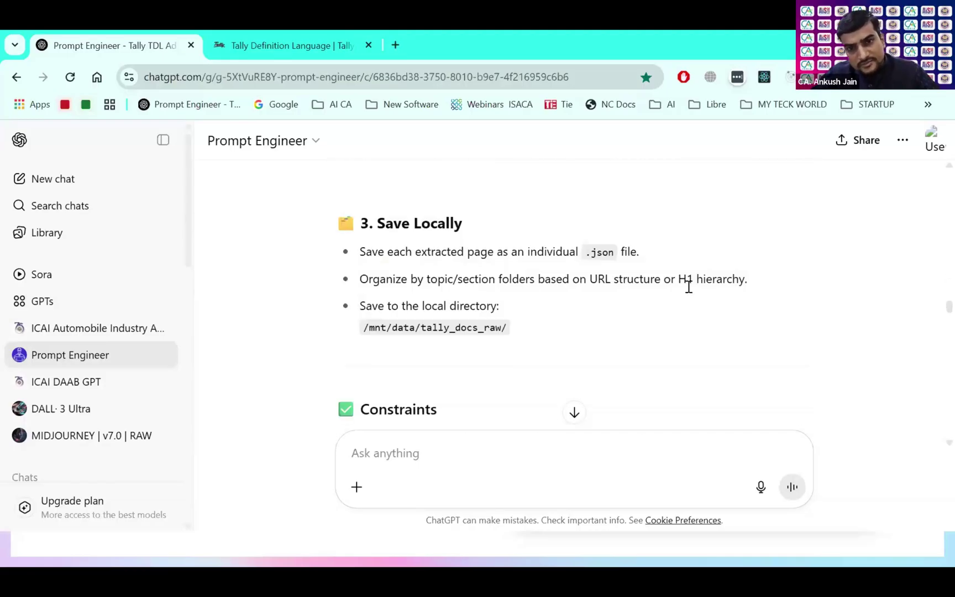
{"action": "scroll", "coordinate": [687, 287], "scroll_direction": "down", "scroll_amount": 5}
{"action": "scroll", "coordinate": [687, 287], "scroll_direction": "down", "scroll_amount": 5}
{"action": "scroll", "coordinate": [686, 286], "scroll_direction": "down", "scroll_amount": 5}
{"action": "scroll", "coordinate": [687, 286], "scroll_direction": "down", "scroll_amount": 5}
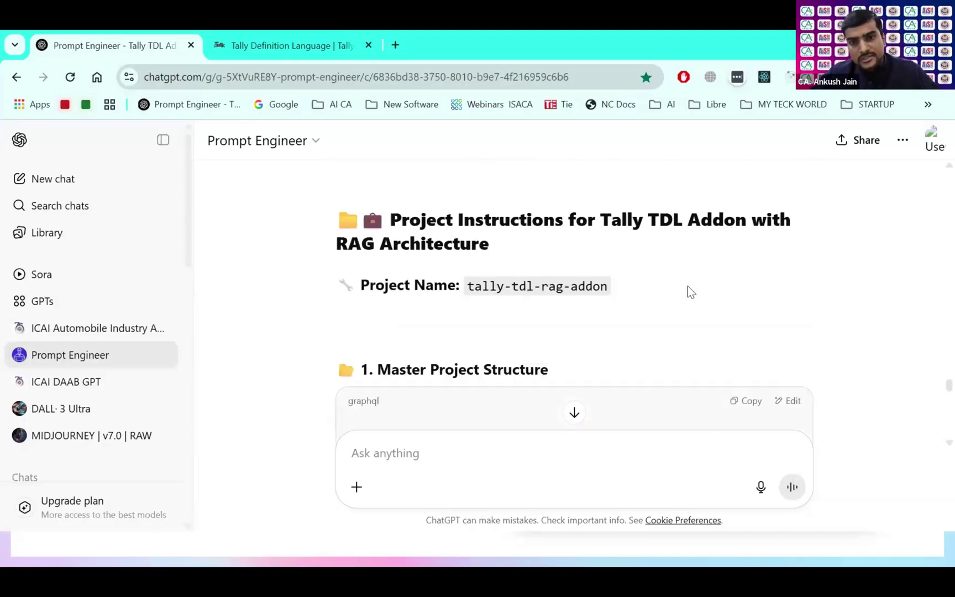
{"action": "scroll", "coordinate": [687, 291], "scroll_direction": "down", "scroll_amount": 3}
{"action": "scroll", "coordinate": [688, 292], "scroll_direction": "up", "scroll_amount": 5}
{"action": "scroll", "coordinate": [665, 268], "scroll_direction": "up", "scroll_amount": 2}
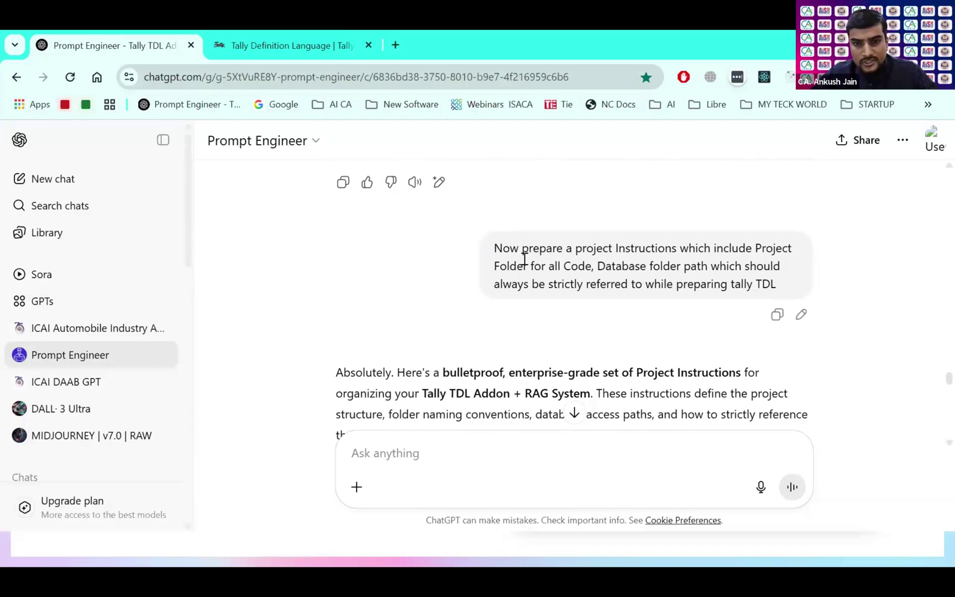
Step: Highlight the user's project-instructions prompt in the Prompt Engineer chat
{"action": "left_click_drag", "start_coordinate": [489, 250], "coordinate": [783, 286]}
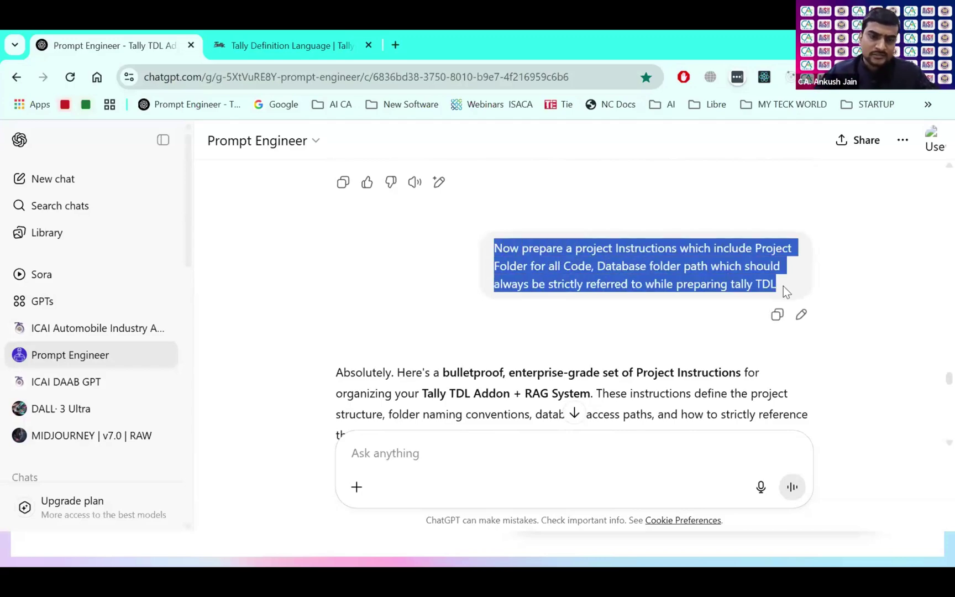
{"action": "scroll", "coordinate": [791, 291], "scroll_direction": "down", "scroll_amount": 5}
{"action": "scroll", "coordinate": [799, 295], "scroll_direction": "down", "scroll_amount": 5}
{"action": "scroll", "coordinate": [803, 297], "scroll_direction": "down", "scroll_amount": 5}
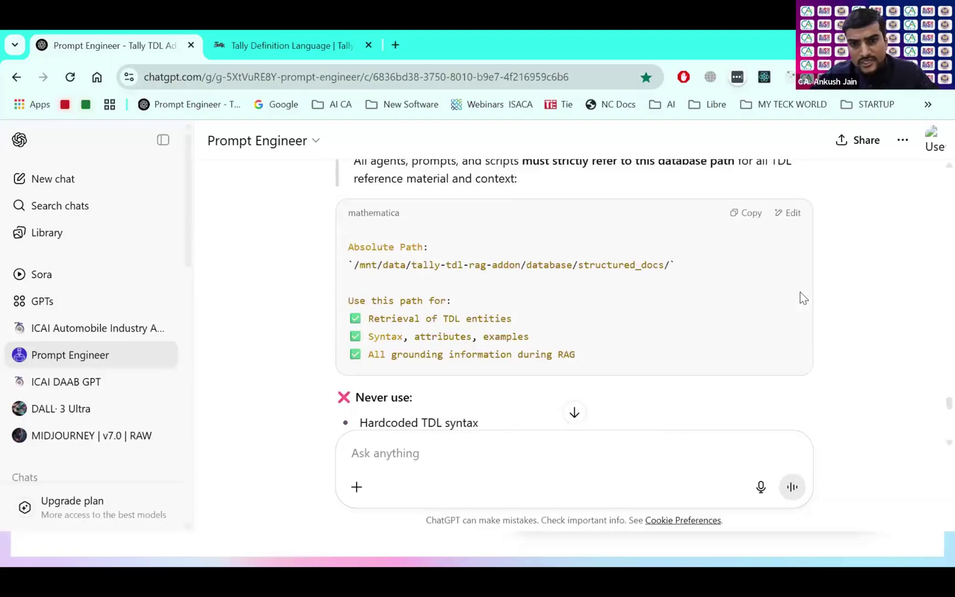
{"action": "scroll", "coordinate": [802, 298], "scroll_direction": "down", "scroll_amount": 5}
{"action": "scroll", "coordinate": [801, 297], "scroll_direction": "down", "scroll_amount": 5}
{"action": "scroll", "coordinate": [801, 297], "scroll_direction": "down", "scroll_amount": 1}
{"action": "scroll", "coordinate": [805, 295], "scroll_direction": "up", "scroll_amount": 1}
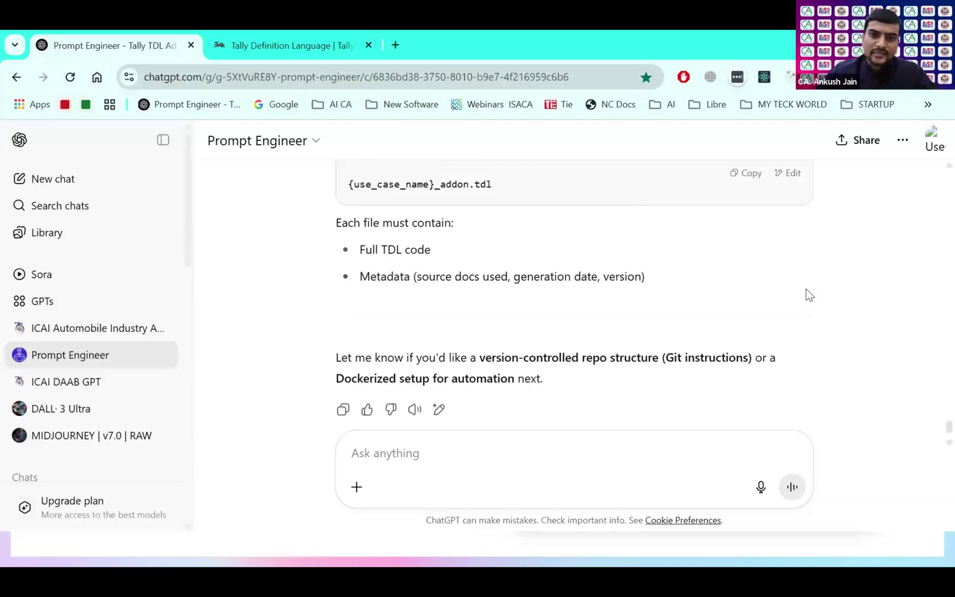
{"action": "scroll", "coordinate": [805, 295], "scroll_direction": "up", "scroll_amount": 3}
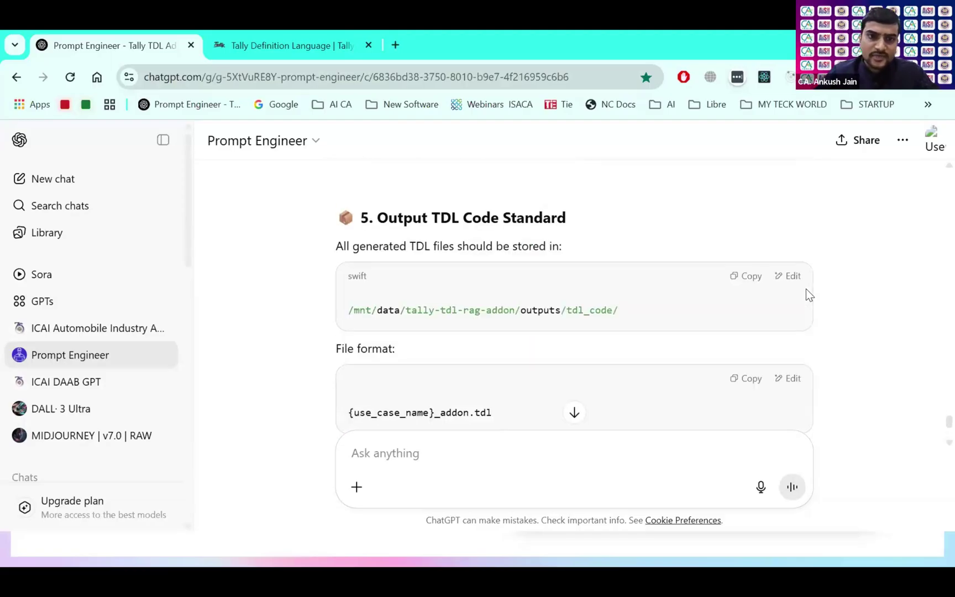
Step: Bring up the Tally Definition Language help page in the browser
{"action": "left_click", "coordinate": [299, 50]}
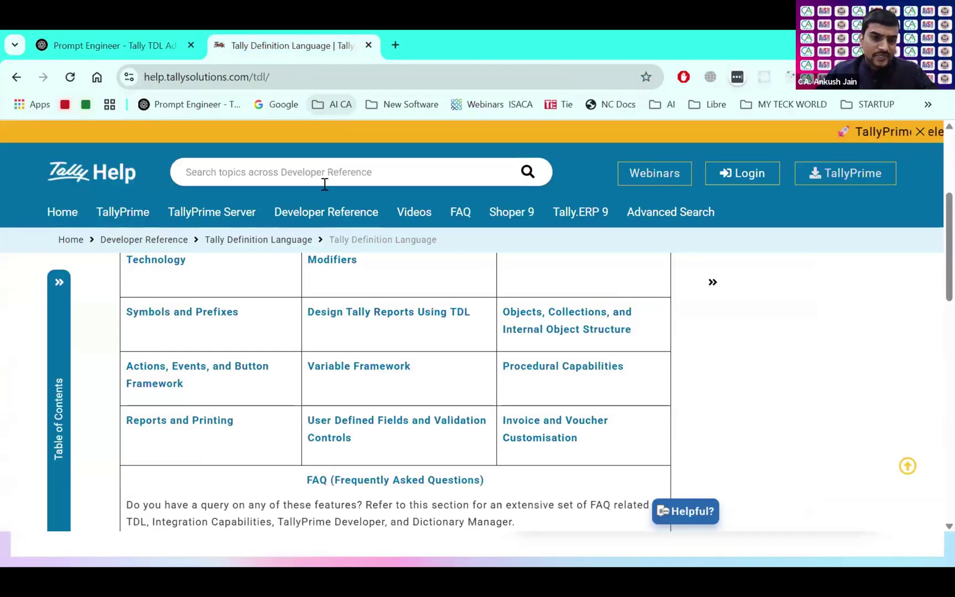
{"action": "scroll", "coordinate": [229, 328], "scroll_direction": "up", "scroll_amount": 2}
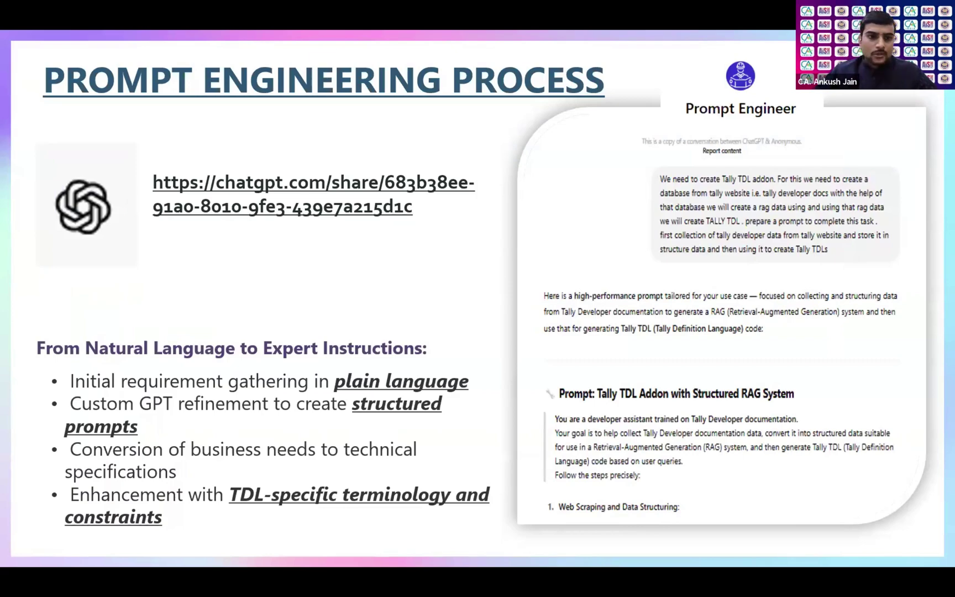
Step: Switch to Claude's TALLY TDL project and open the Tally documentation web-scraping chat
{"action": "key", "text": "alt+Tab"}
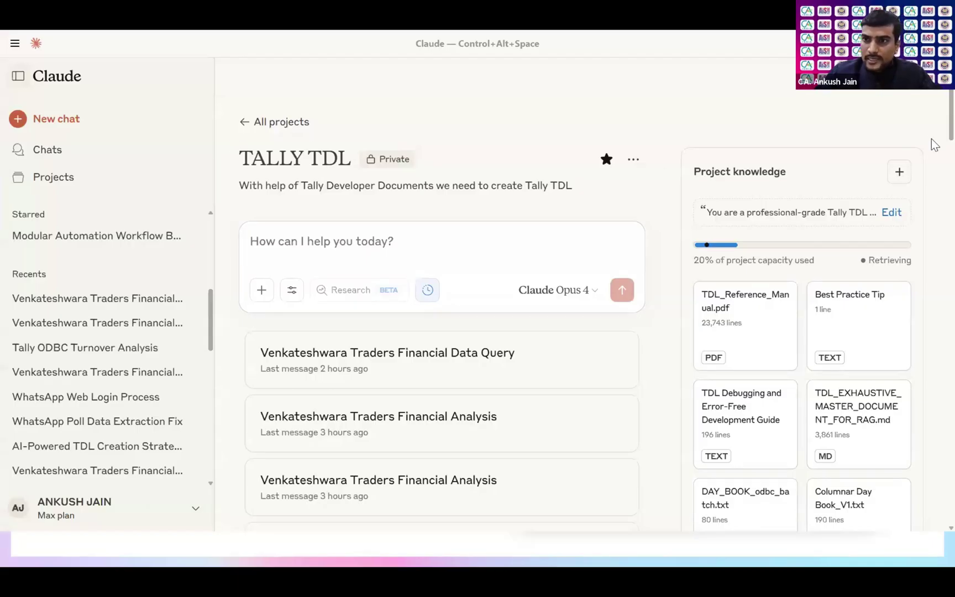
{"action": "scroll", "coordinate": [420, 522], "scroll_direction": "down", "scroll_amount": 10}
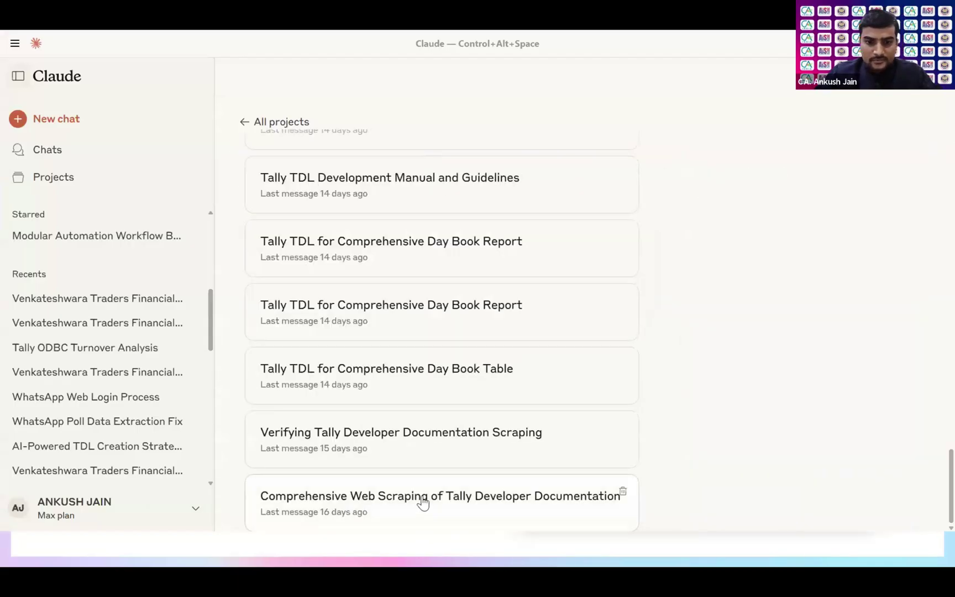
{"action": "left_click", "coordinate": [421, 503]}
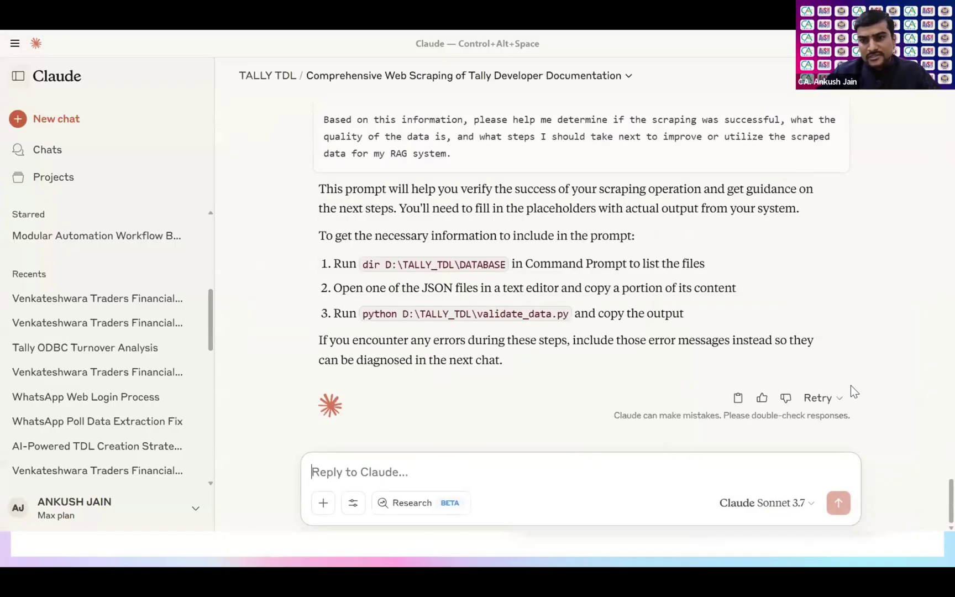
{"action": "scroll", "coordinate": [931, 491], "scroll_direction": "up", "scroll_amount": 3}
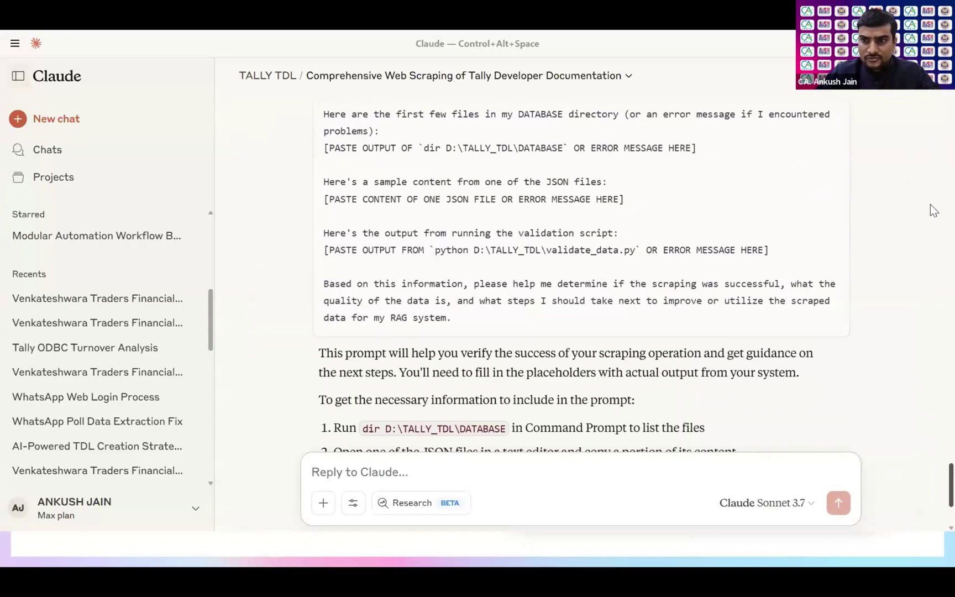
{"action": "scroll", "coordinate": [930, 203], "scroll_direction": "up", "scroll_amount": 3}
{"action": "scroll", "coordinate": [921, 111], "scroll_direction": "up", "scroll_amount": 5}
{"action": "scroll", "coordinate": [922, 91], "scroll_direction": "up", "scroll_amount": 10}
{"action": "scroll", "coordinate": [922, 90], "scroll_direction": "up", "scroll_amount": 10}
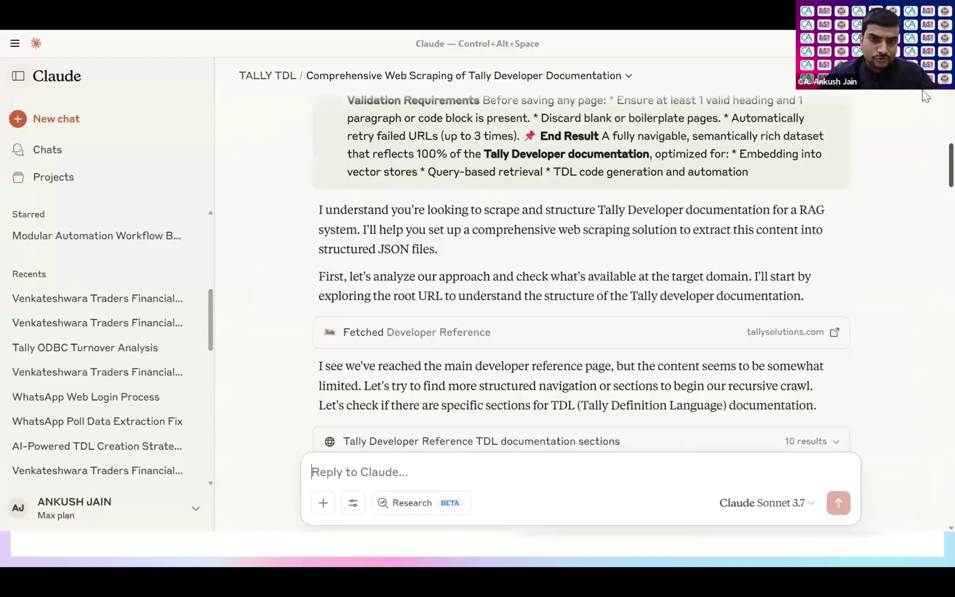
{"action": "scroll", "coordinate": [657, 166], "scroll_direction": "up", "scroll_amount": 10}
{"action": "scroll", "coordinate": [523, 176], "scroll_direction": "up", "scroll_amount": 5}
{"action": "scroll", "coordinate": [523, 177], "scroll_direction": "up", "scroll_amount": 1}
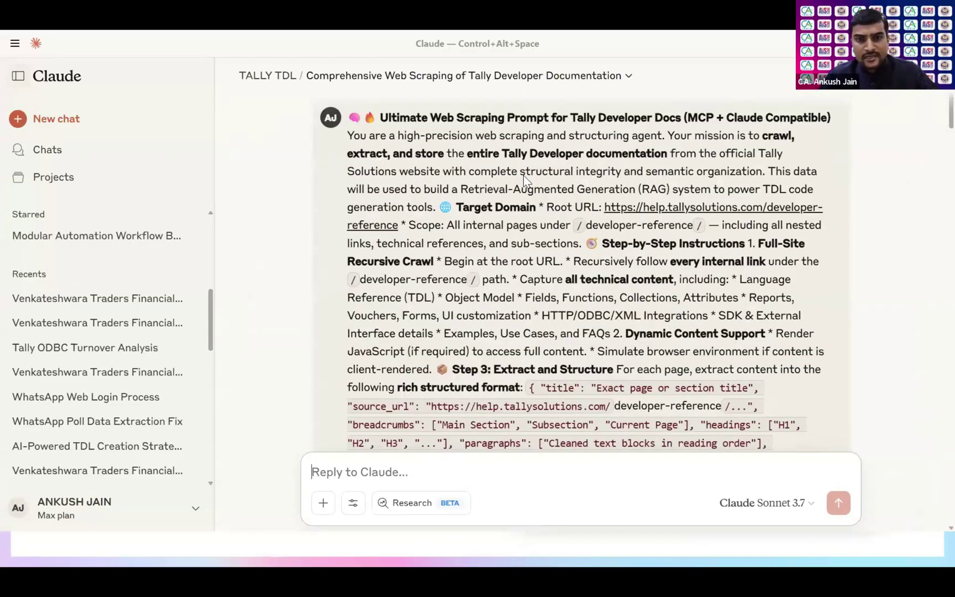
{"action": "scroll", "coordinate": [523, 175], "scroll_direction": "down", "scroll_amount": 1}
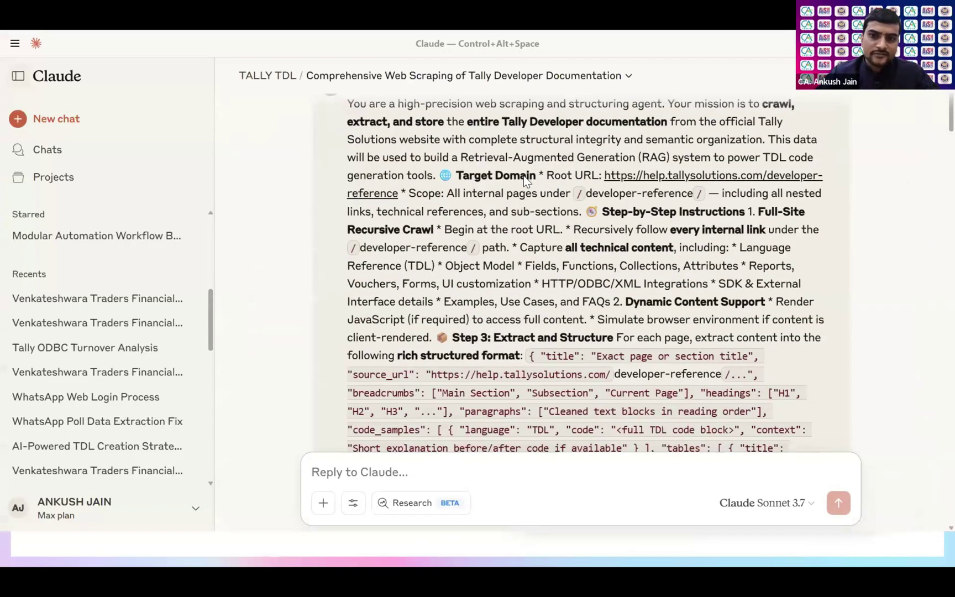
{"action": "scroll", "coordinate": [542, 172], "scroll_direction": "down", "scroll_amount": 2}
{"action": "scroll", "coordinate": [551, 185], "scroll_direction": "down", "scroll_amount": 2}
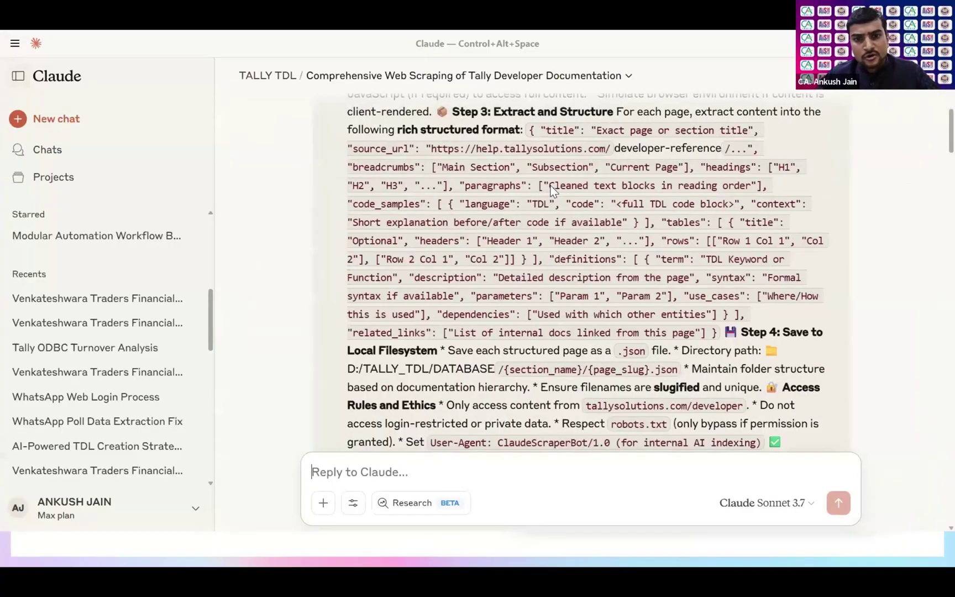
{"action": "scroll", "coordinate": [552, 188], "scroll_direction": "down", "scroll_amount": 5}
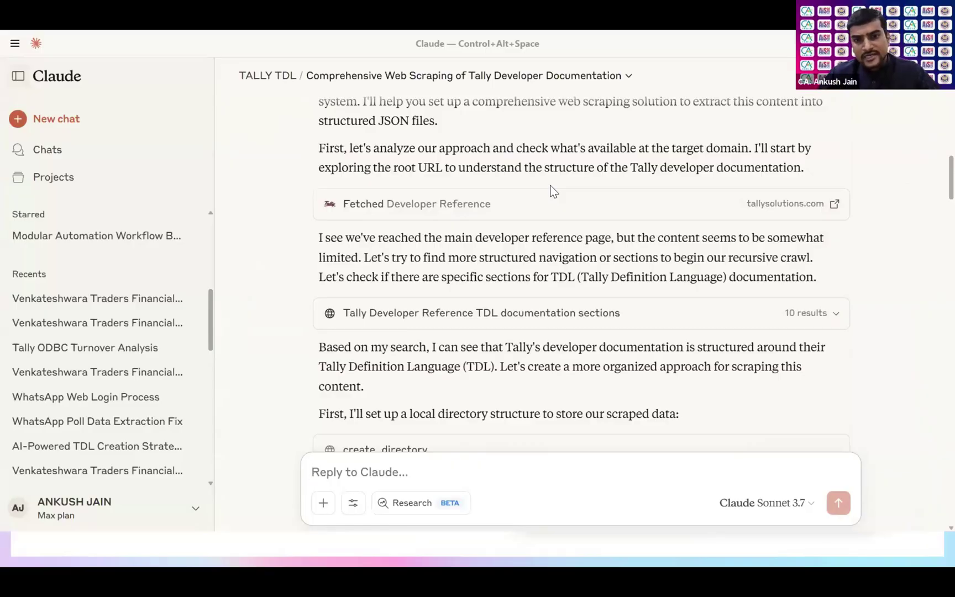
{"action": "scroll", "coordinate": [552, 192], "scroll_direction": "down", "scroll_amount": 4}
{"action": "scroll", "coordinate": [552, 191], "scroll_direction": "down", "scroll_amount": 5}
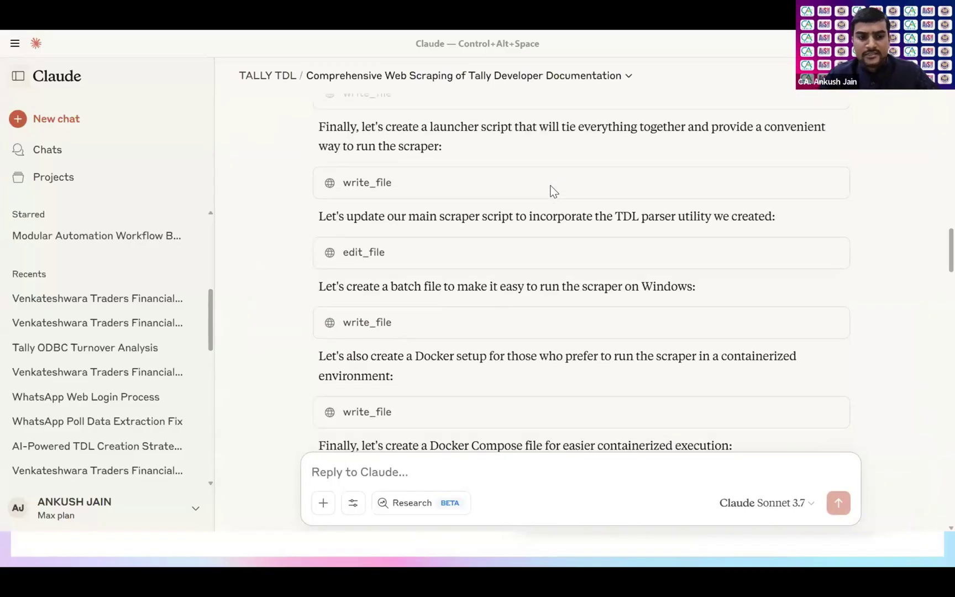
{"action": "scroll", "coordinate": [552, 191], "scroll_direction": "down", "scroll_amount": 2}
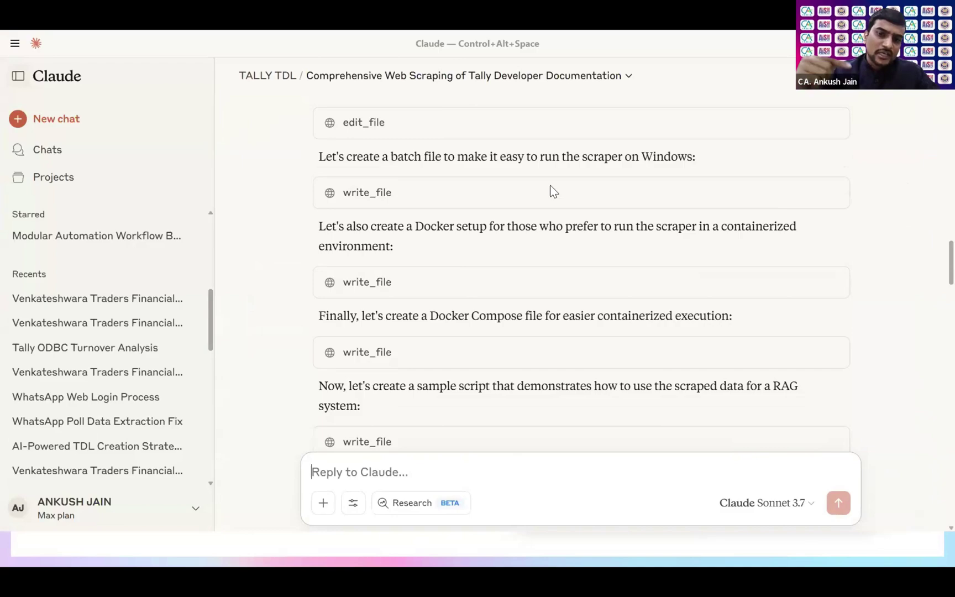
{"action": "scroll", "coordinate": [562, 190], "scroll_direction": "down", "scroll_amount": 5}
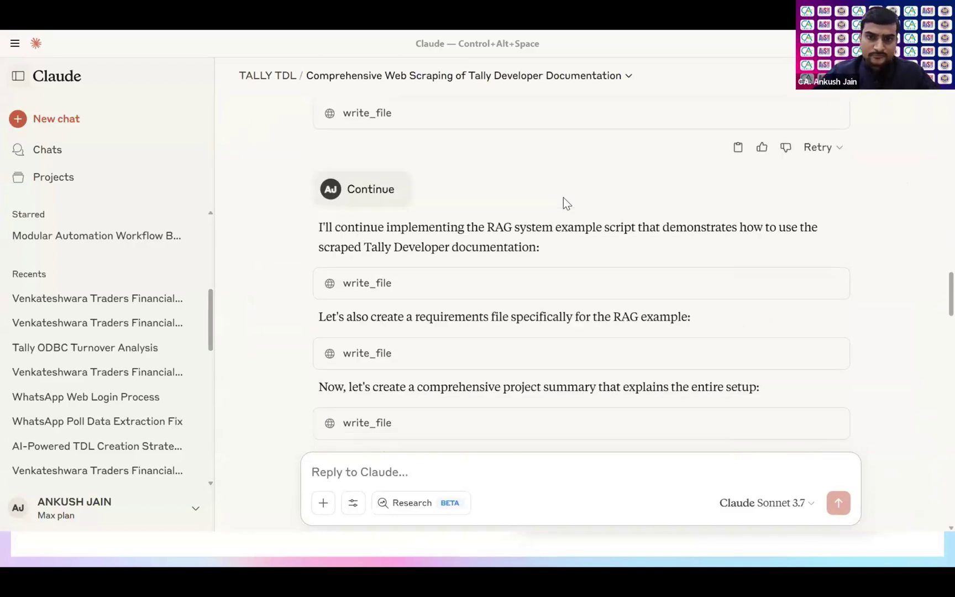
{"action": "scroll", "coordinate": [563, 197], "scroll_direction": "down", "scroll_amount": 3}
{"action": "scroll", "coordinate": [564, 233], "scroll_direction": "down", "scroll_amount": 5}
{"action": "scroll", "coordinate": [868, 252], "scroll_direction": "down", "scroll_amount": 3}
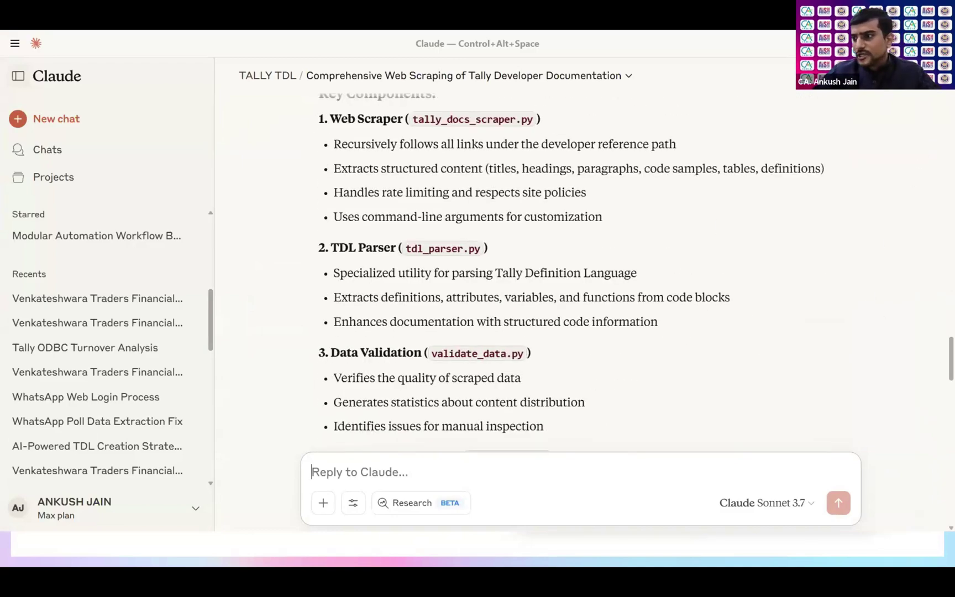
{"action": "scroll", "coordinate": [669, 363], "scroll_direction": "down", "scroll_amount": 10}
{"action": "scroll", "coordinate": [669, 363], "scroll_direction": "down", "scroll_amount": 5}
{"action": "scroll", "coordinate": [582, 299], "scroll_direction": "down", "scroll_amount": 4}
{"action": "scroll", "coordinate": [582, 299], "scroll_direction": "down", "scroll_amount": 2}
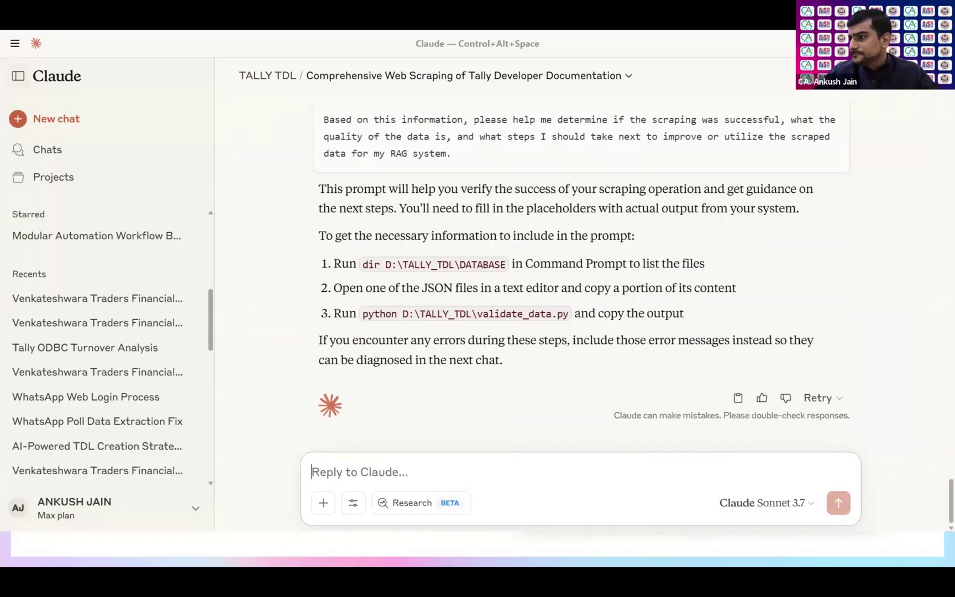
{"action": "key", "text": "alt+Tab"}
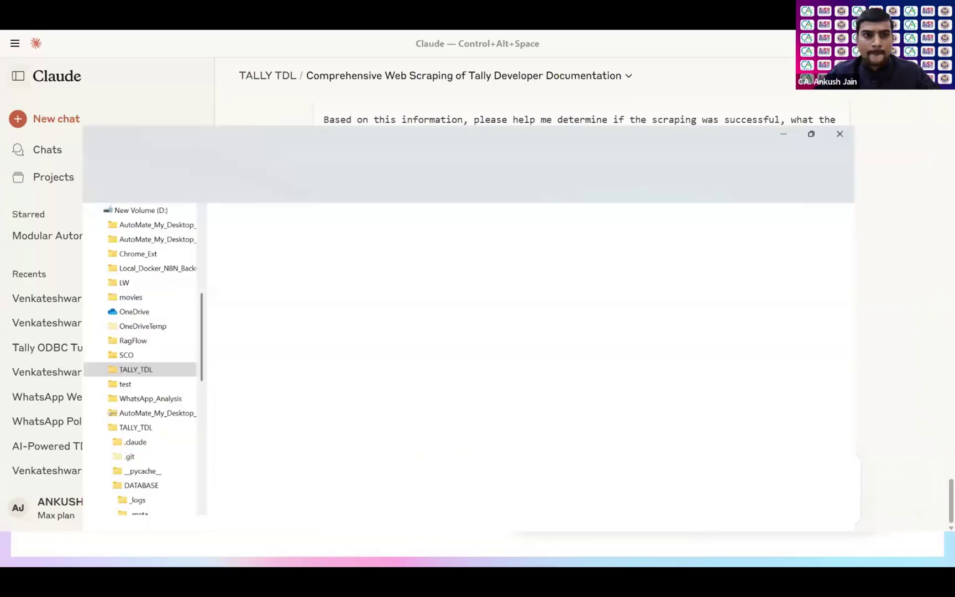
{"action": "scroll", "coordinate": [229, 206], "scroll_direction": "down", "scroll_amount": 1}
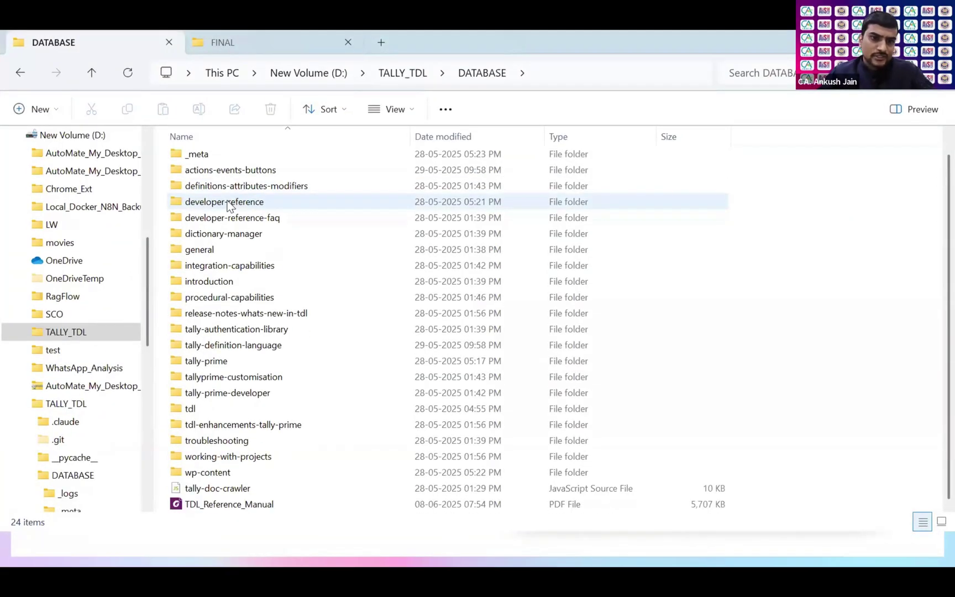
{"action": "double_click", "coordinate": [215, 205]}
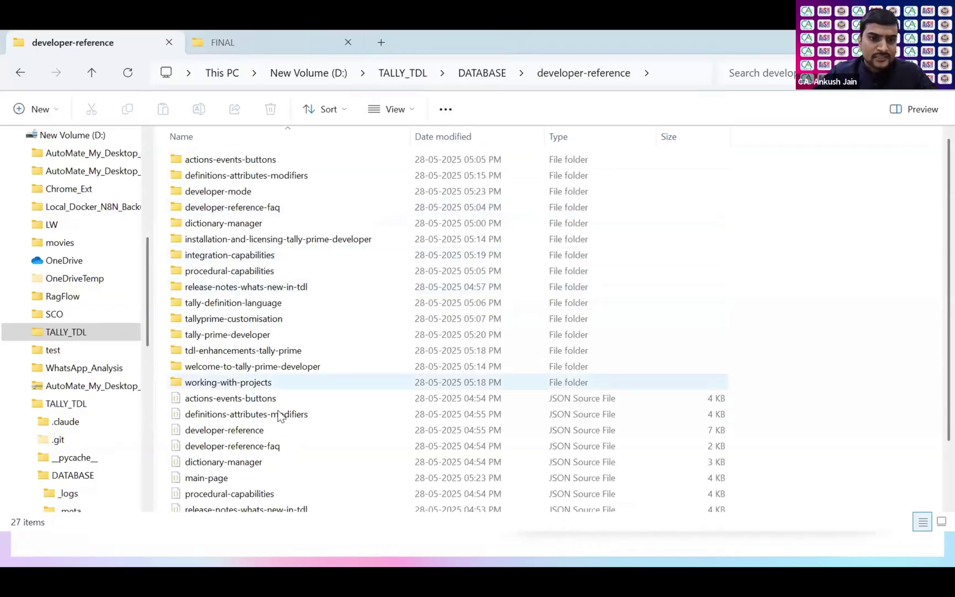
{"action": "left_click", "coordinate": [279, 416]}
{"action": "right_click", "coordinate": [278, 415]}
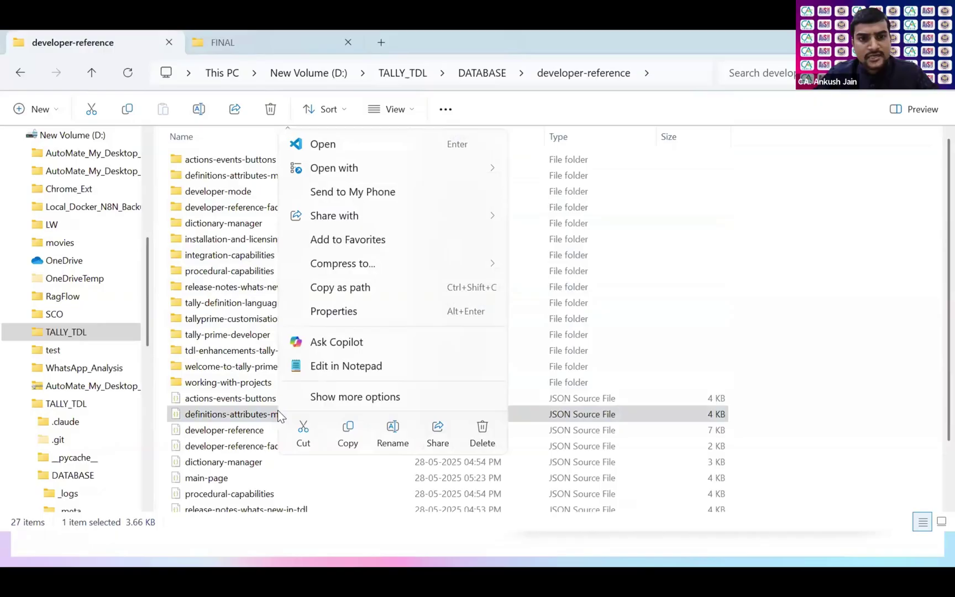
{"action": "left_click", "coordinate": [455, 359]}
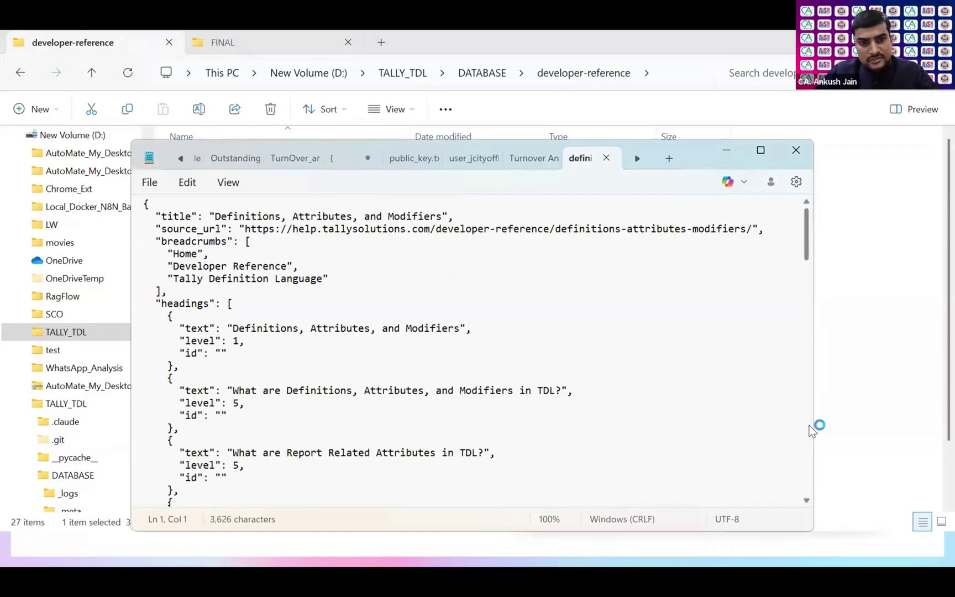
{"action": "scroll", "coordinate": [799, 503], "scroll_direction": "down", "scroll_amount": 10}
{"action": "scroll", "coordinate": [799, 458], "scroll_direction": "down", "scroll_amount": 1}
{"action": "scroll", "coordinate": [799, 458], "scroll_direction": "down", "scroll_amount": 8}
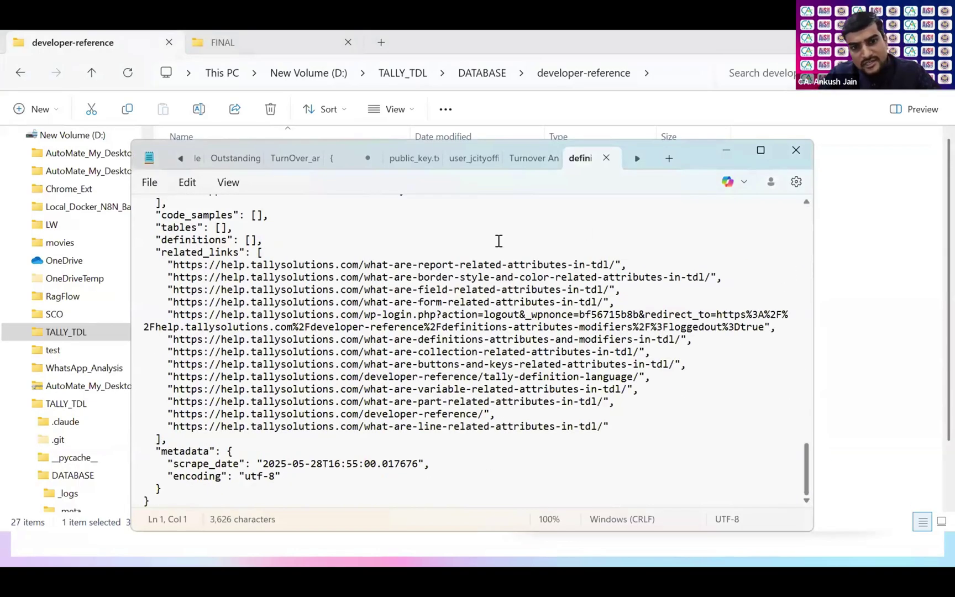
{"action": "scroll", "coordinate": [497, 241], "scroll_direction": "up", "scroll_amount": 2}
{"action": "scroll", "coordinate": [497, 241], "scroll_direction": "up", "scroll_amount": 15}
{"action": "scroll", "coordinate": [497, 241], "scroll_direction": "up", "scroll_amount": 1}
{"action": "left_click", "coordinate": [795, 152]}
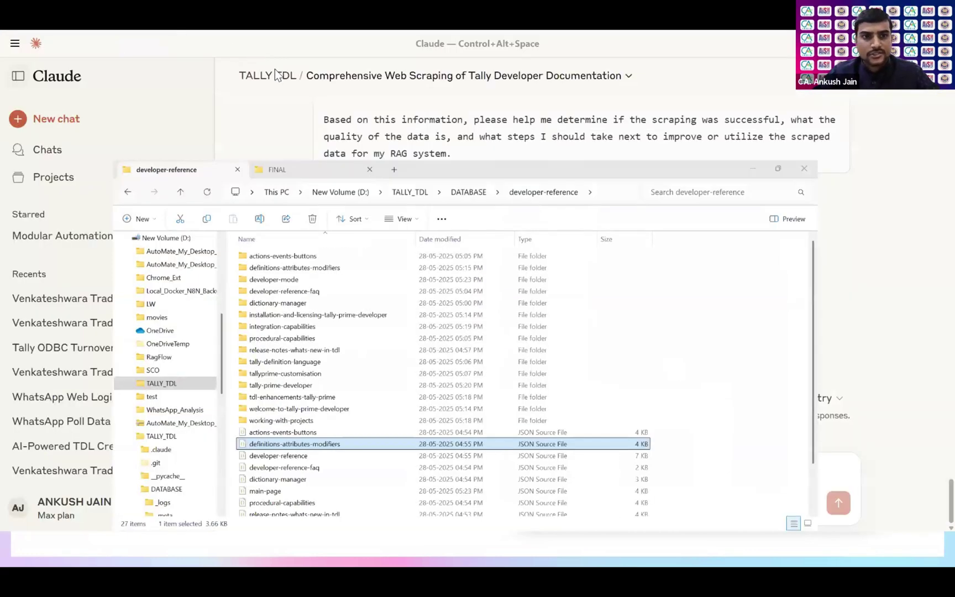
Step: Return to the TALLY TDL project page, preview the TDL_EXHAUSTIVE_MASTER_DOCUMENT knowledge file, then hide Claude behind the slide
{"action": "key", "text": "alt+Tab"}
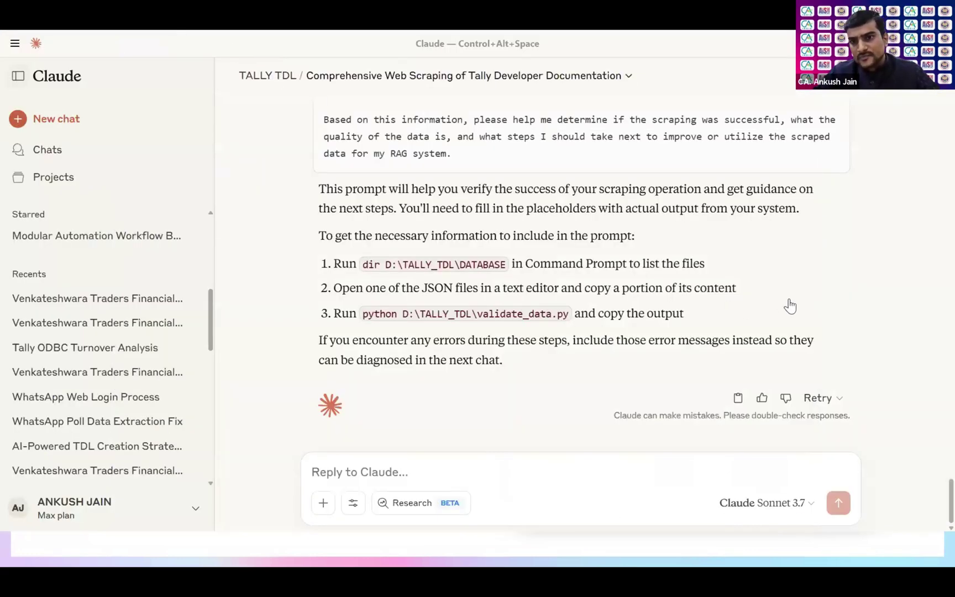
{"action": "key", "text": "alt+Left"}
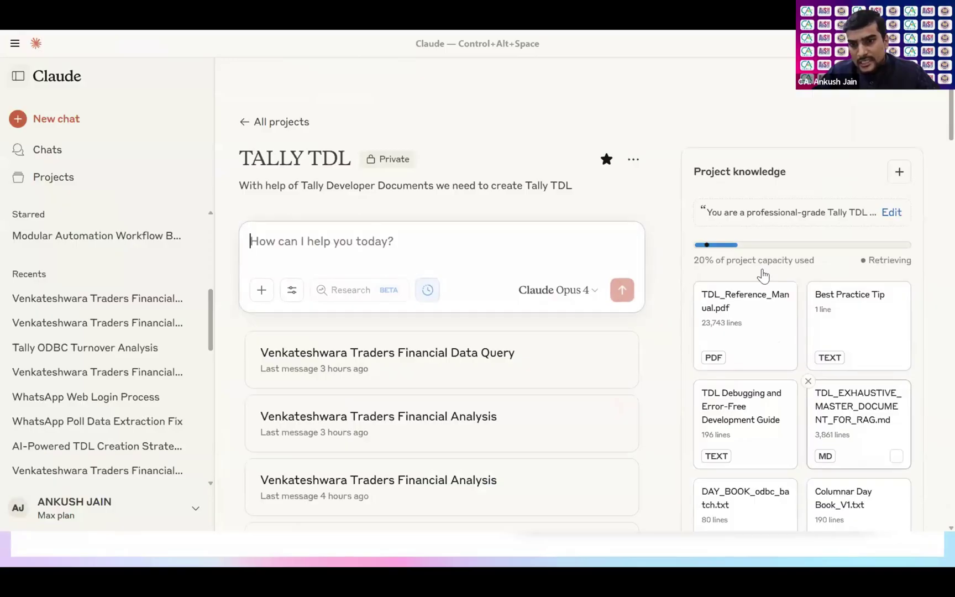
{"action": "scroll", "coordinate": [762, 440], "scroll_direction": "down", "scroll_amount": 1}
{"action": "scroll", "coordinate": [767, 451], "scroll_direction": "down", "scroll_amount": 1}
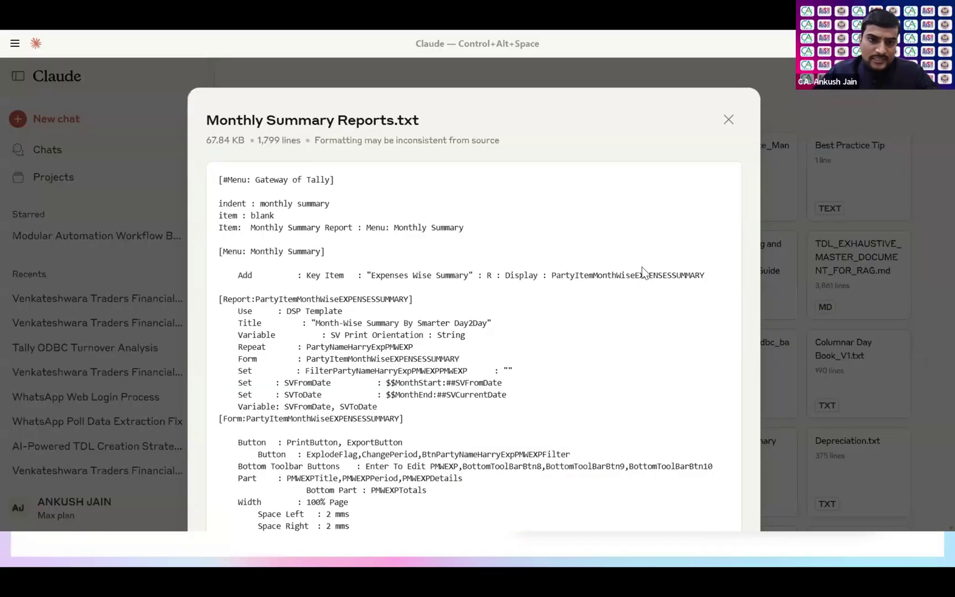
{"action": "key", "text": "Escape"}
{"action": "scroll", "coordinate": [642, 274], "scroll_direction": "down", "scroll_amount": 10}
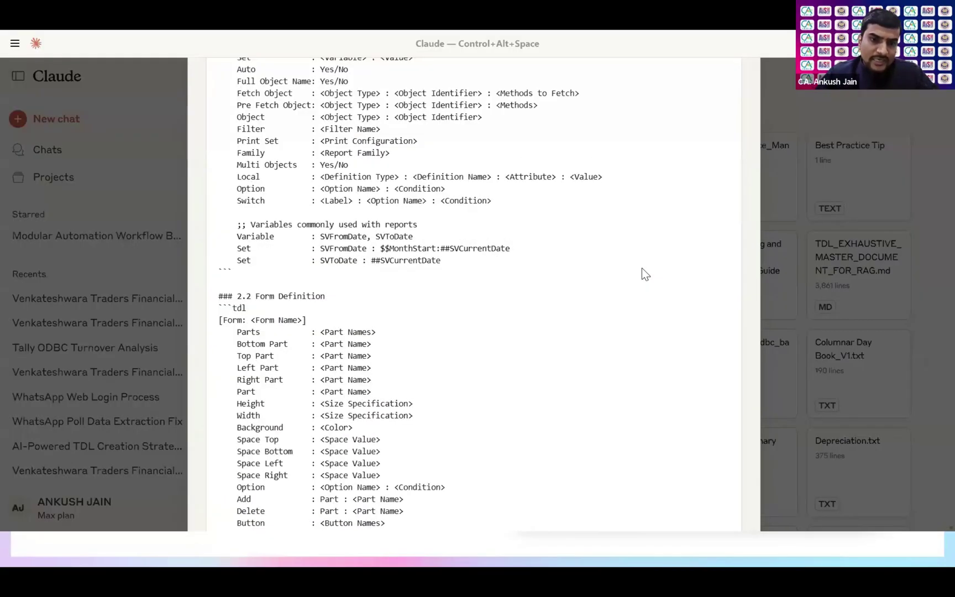
{"action": "scroll", "coordinate": [641, 269], "scroll_direction": "down", "scroll_amount": 5}
{"action": "scroll", "coordinate": [641, 270], "scroll_direction": "down", "scroll_amount": 5}
{"action": "scroll", "coordinate": [642, 270], "scroll_direction": "down", "scroll_amount": 5}
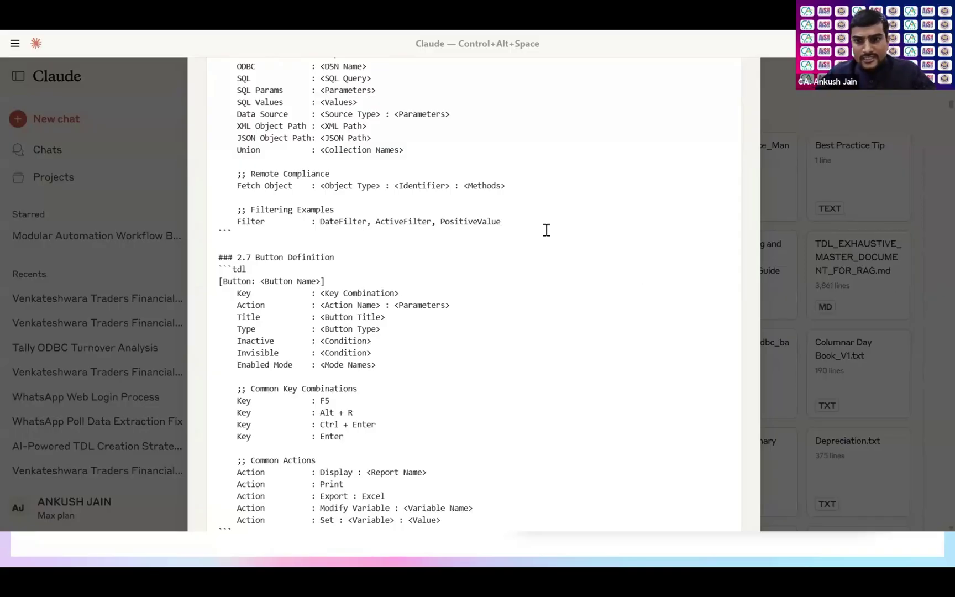
{"action": "key", "text": "Escape"}
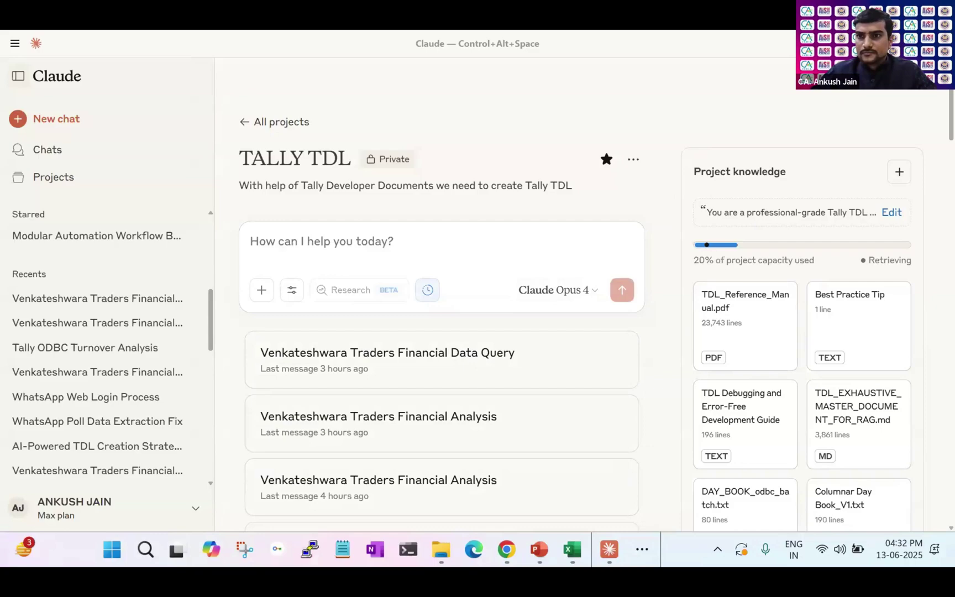
{"action": "key", "text": "super+Down"}
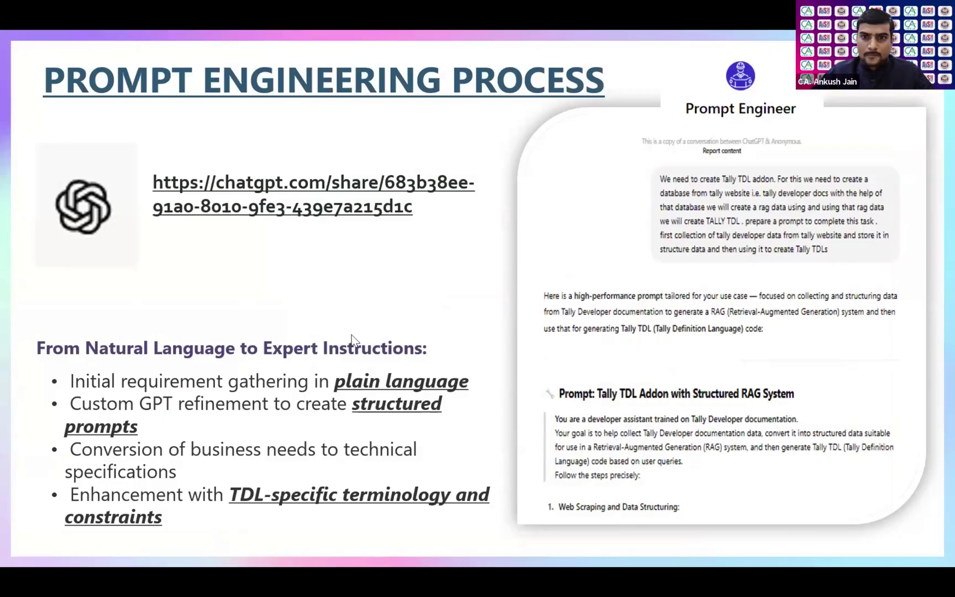
Step: Bring the Notepad notes up over the slide and switch to the tab holding the prompt
{"action": "key", "text": "alt+Tab"}
{"action": "scroll", "coordinate": [608, 154], "scroll_direction": "up", "scroll_amount": 2}
{"action": "scroll", "coordinate": [608, 154], "scroll_direction": "down", "scroll_amount": 2}
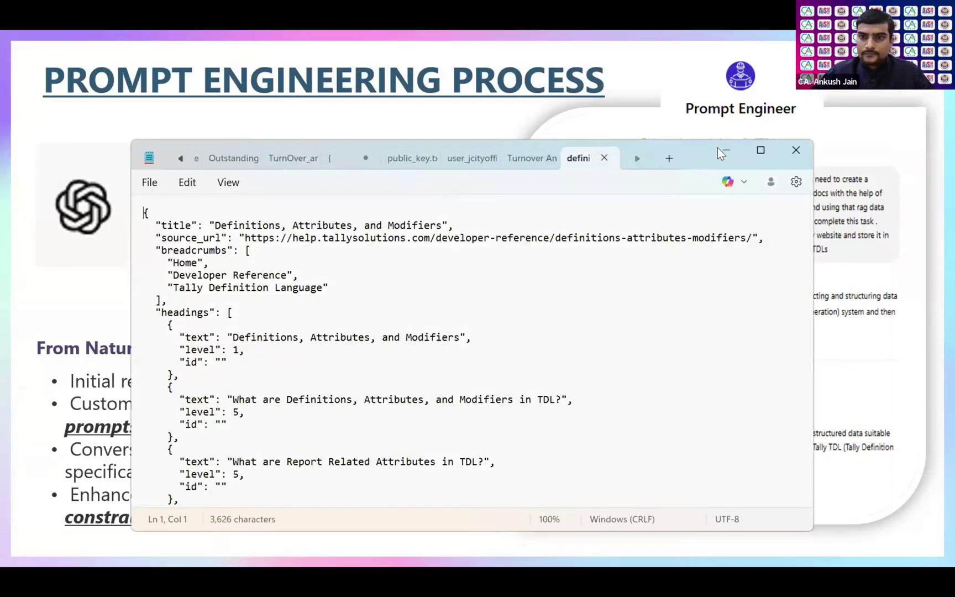
{"action": "key", "text": "super+Down"}
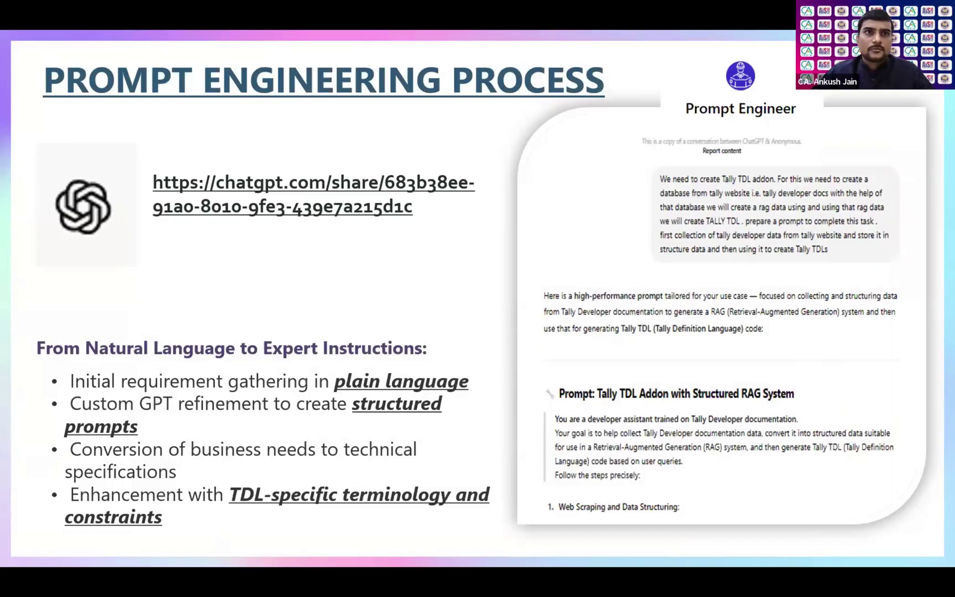
{"action": "key", "text": "alt+Tab"}
{"action": "key", "text": "ctrl+Tab"}
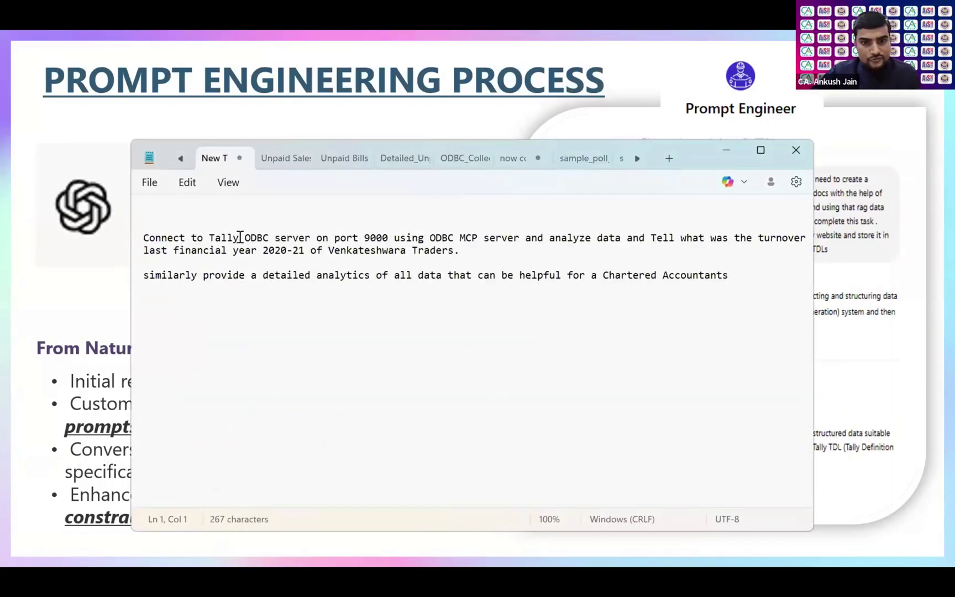
Step: Select the two-line Tally ODBC turnover prompt for Venkateshwara Traders and switch to Claude
{"action": "left_click_drag", "start_coordinate": [459, 250], "coordinate": [93, 235]}
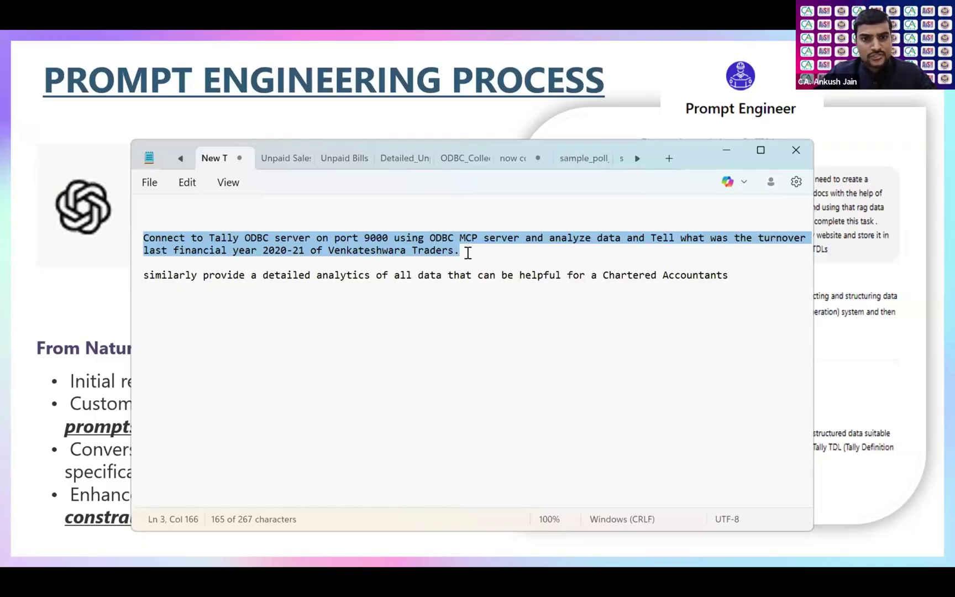
{"action": "left_click_drag", "start_coordinate": [468, 253], "coordinate": [144, 237]}
{"action": "key", "text": "ctrl+c"}
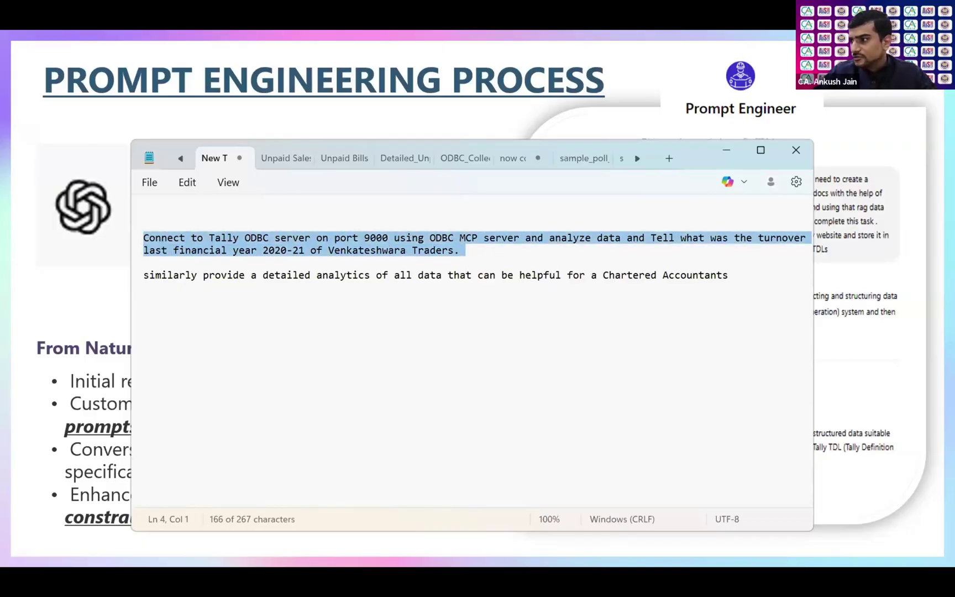
{"action": "key", "text": "alt+Tab"}
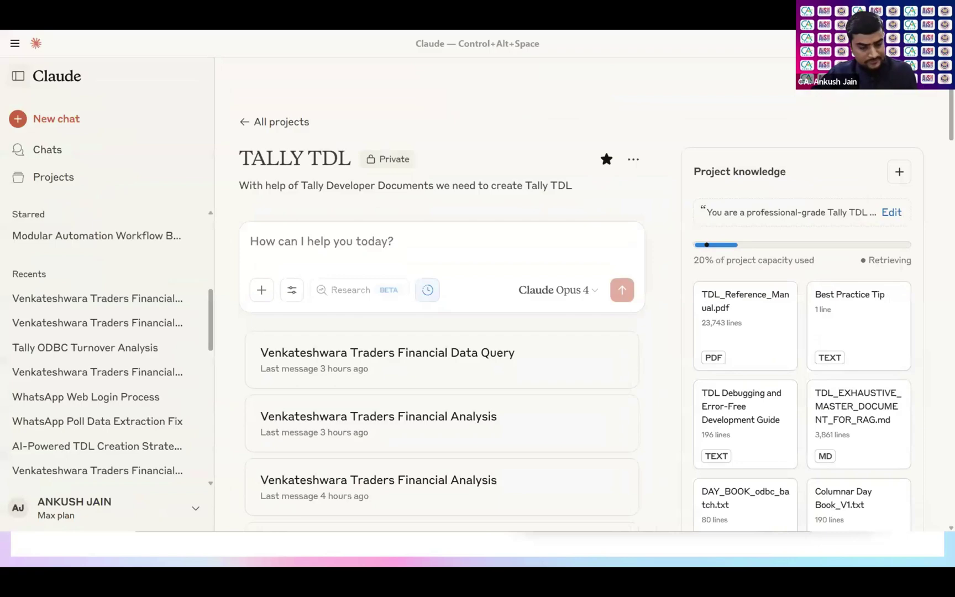
Step: Paste and send the turnover prompt as a new project chat, then check the odbc integration in Search and tools
{"action": "key", "text": "ctrl+v"}
{"action": "left_click", "coordinate": [620, 305]}
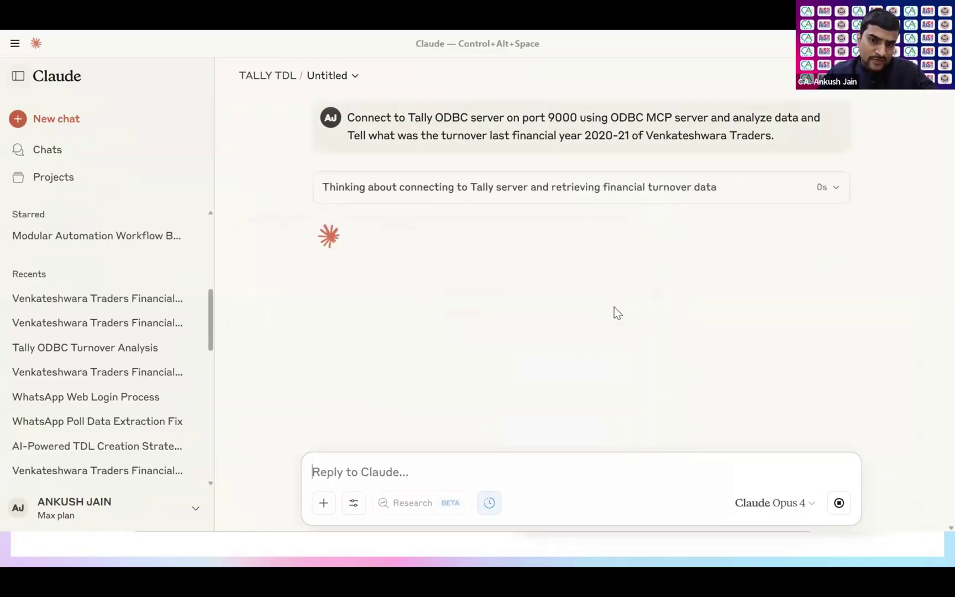
{"action": "left_click", "coordinate": [355, 504]}
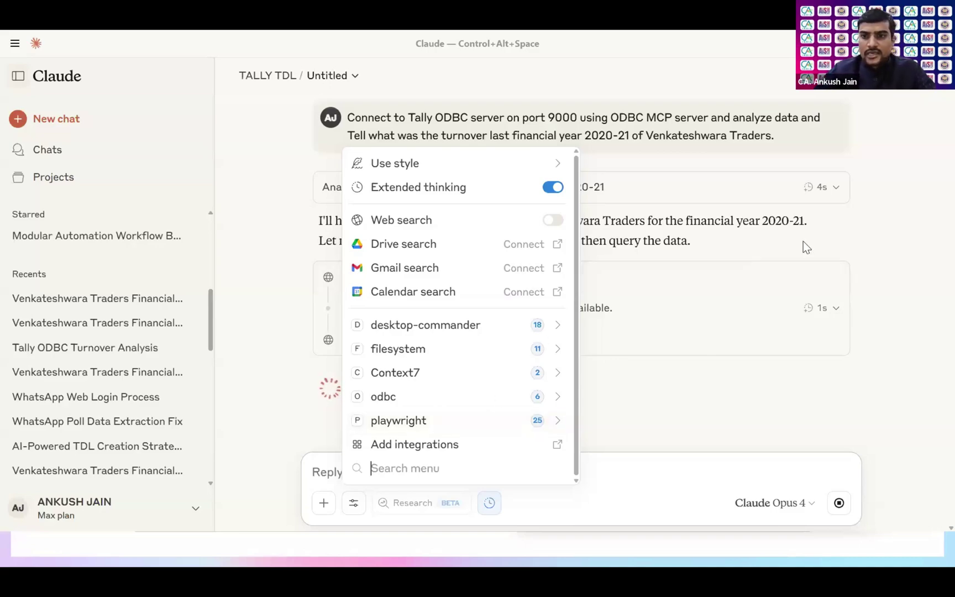
{"action": "key", "text": "Escape"}
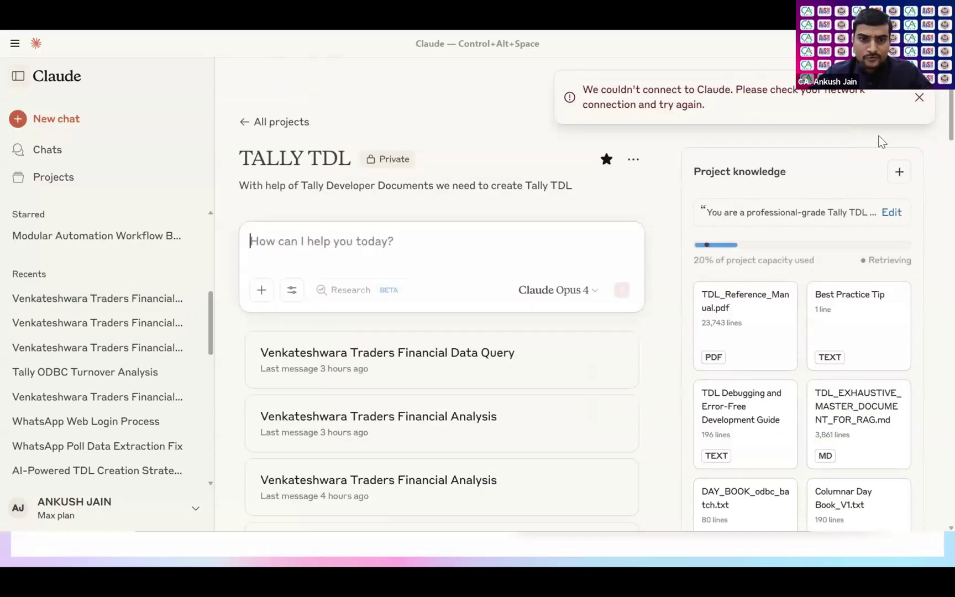
Step: Open the Venkateshwara Traders Financial Data Query chat and dismiss the connection error
{"action": "left_click", "coordinate": [445, 425]}
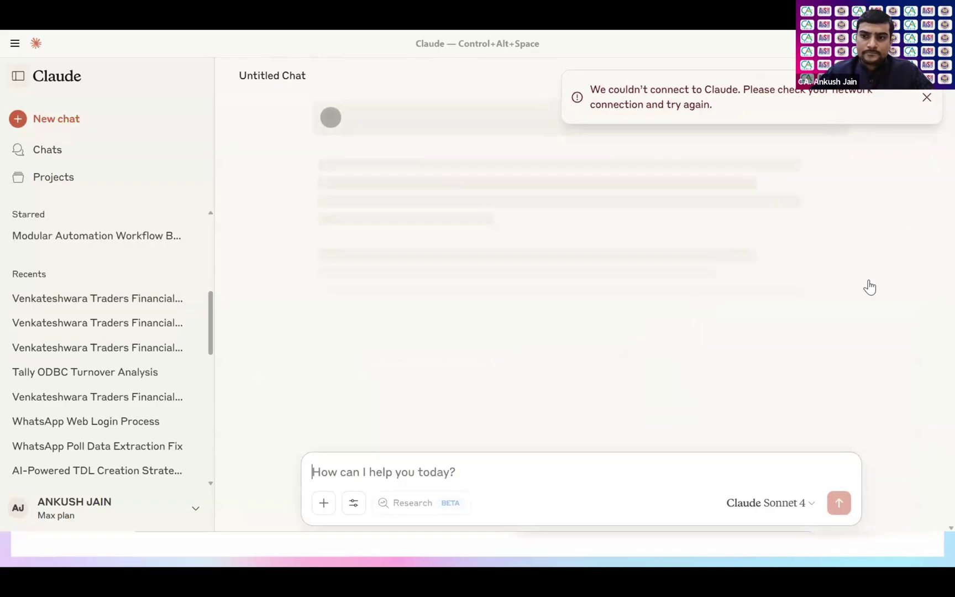
{"action": "left_click", "coordinate": [923, 102]}
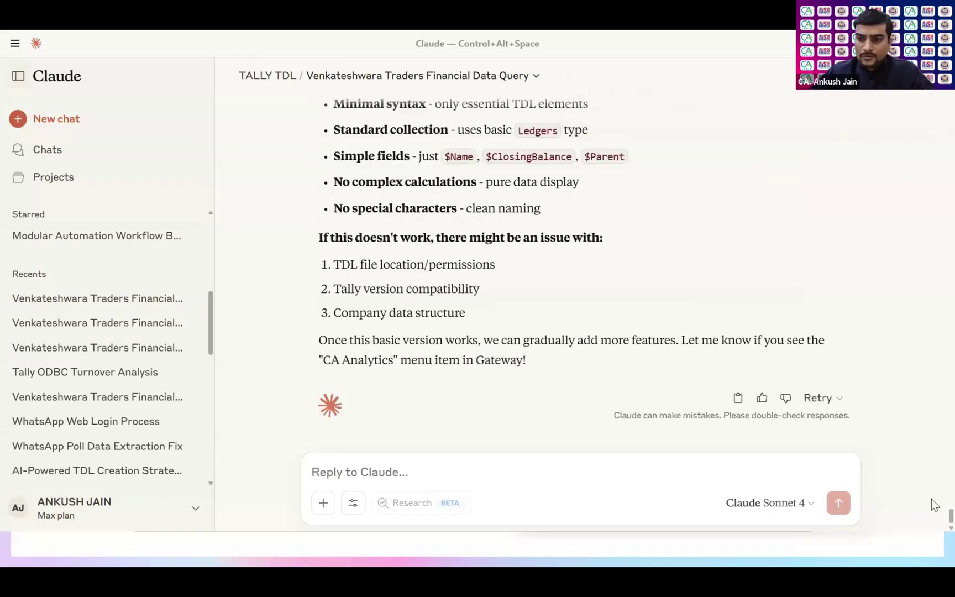
{"action": "scroll", "coordinate": [502, 176], "scroll_direction": "up", "scroll_amount": 15}
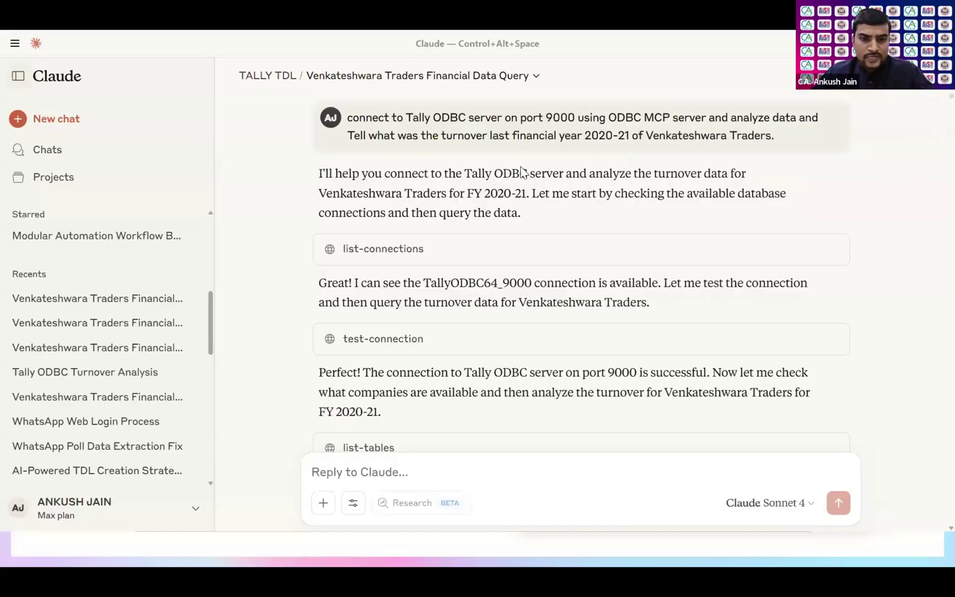
{"action": "scroll", "coordinate": [495, 200], "scroll_direction": "down", "scroll_amount": 3}
{"action": "scroll", "coordinate": [492, 202], "scroll_direction": "down", "scroll_amount": 2}
{"action": "scroll", "coordinate": [492, 201], "scroll_direction": "down", "scroll_amount": 3}
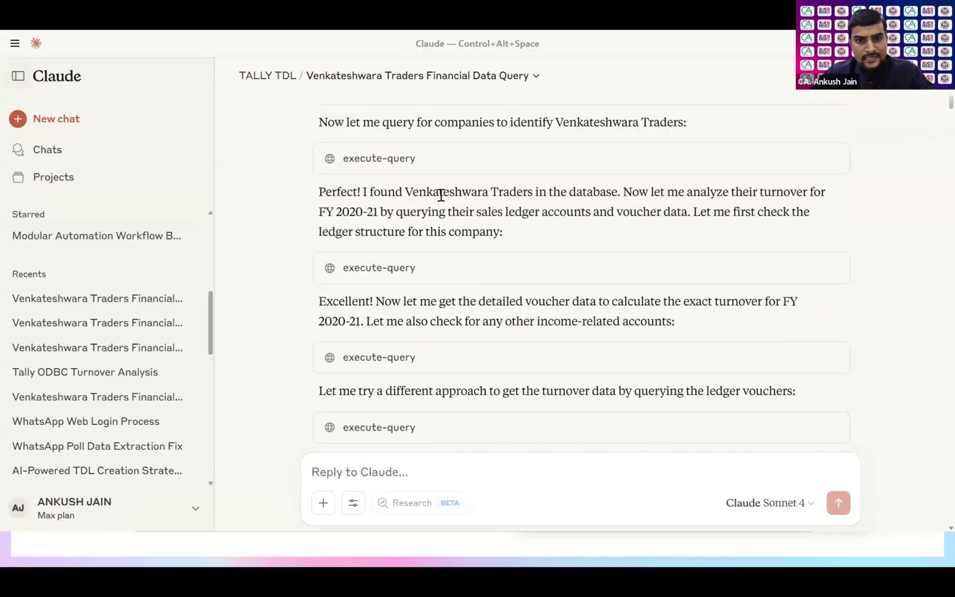
{"action": "left_click_drag", "start_coordinate": [326, 198], "coordinate": [611, 195]}
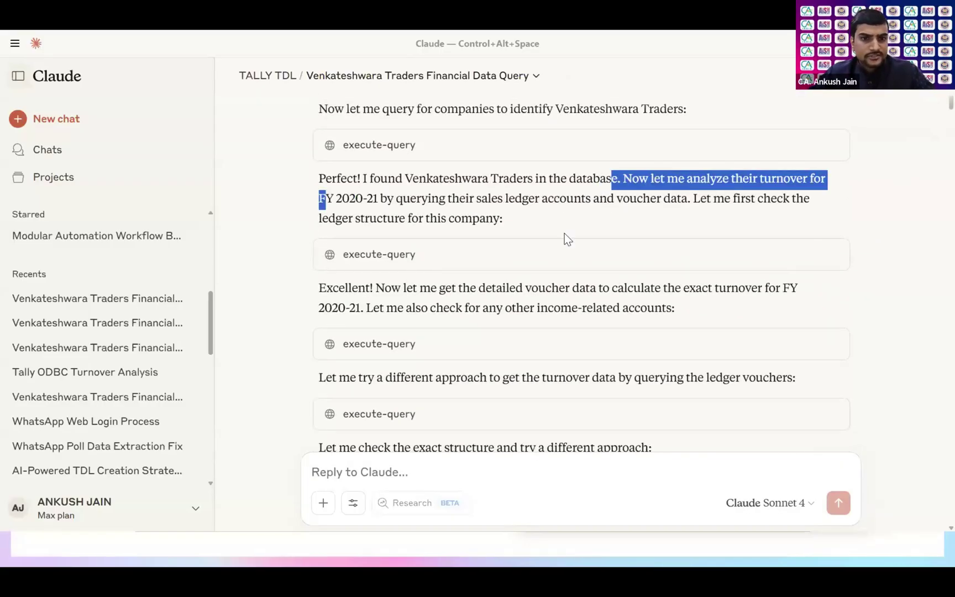
{"action": "scroll", "coordinate": [564, 234], "scroll_direction": "down", "scroll_amount": 2}
{"action": "scroll", "coordinate": [563, 234], "scroll_direction": "down", "scroll_amount": 2}
{"action": "scroll", "coordinate": [507, 192], "scroll_direction": "down", "scroll_amount": 3}
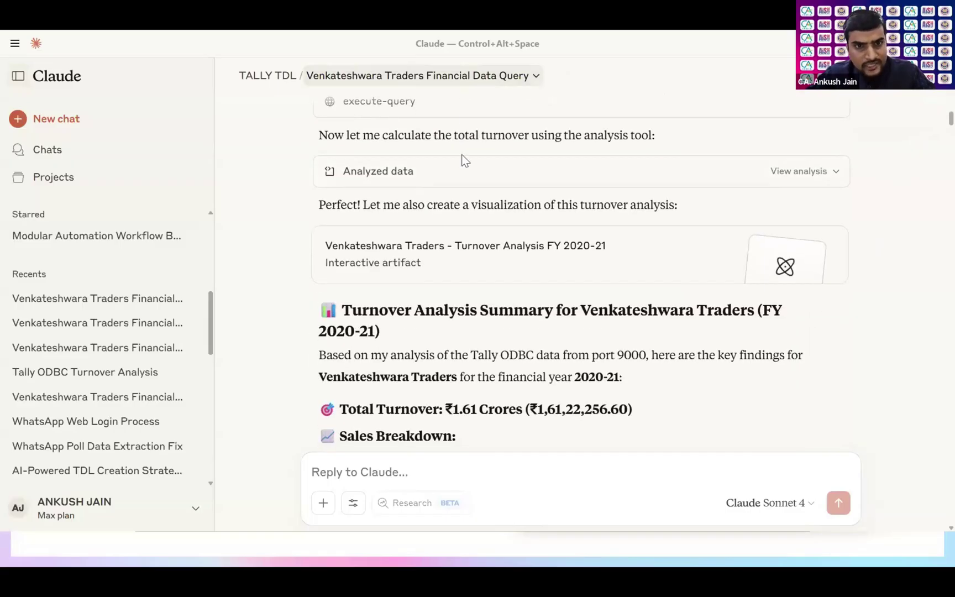
Step: Open the turnover dashboard artifact, switch to version 2 of the CA Analysis Dashboard and mark its CA Recommendations heading
{"action": "left_click", "coordinate": [490, 274]}
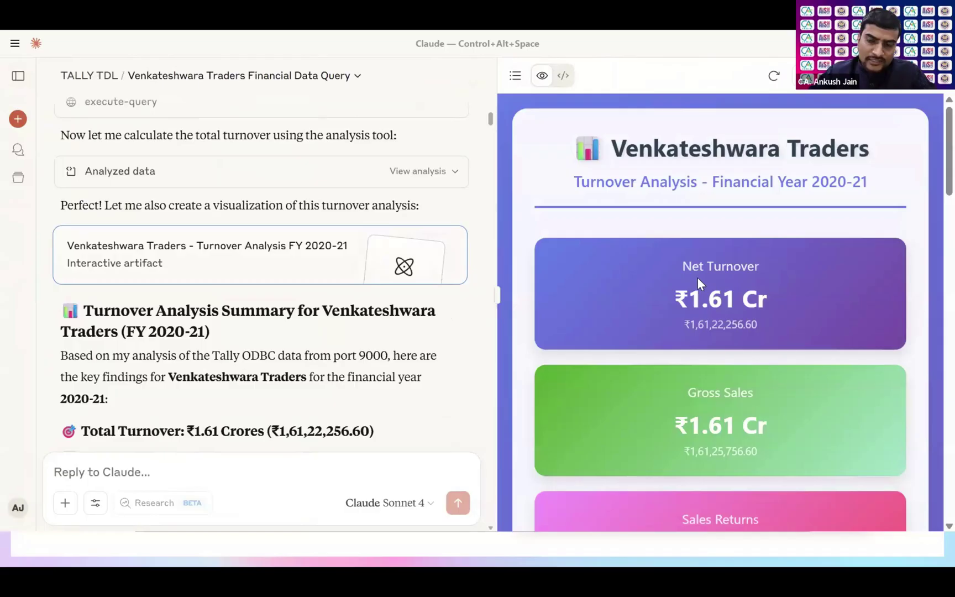
{"action": "scroll", "coordinate": [698, 278], "scroll_direction": "down", "scroll_amount": 3}
{"action": "scroll", "coordinate": [698, 277], "scroll_direction": "down", "scroll_amount": 5}
{"action": "scroll", "coordinate": [697, 284], "scroll_direction": "down", "scroll_amount": 3}
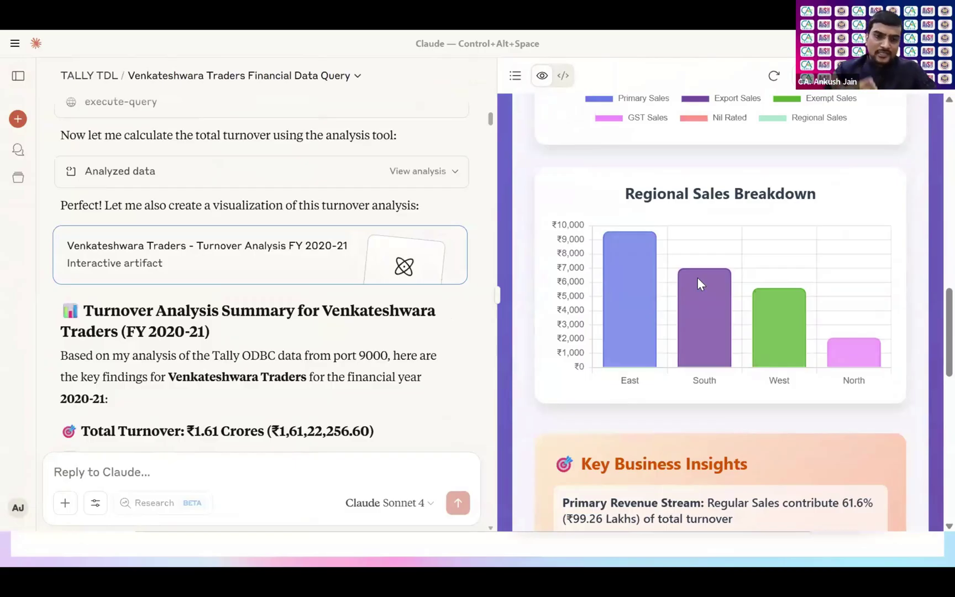
{"action": "scroll", "coordinate": [742, 254], "scroll_direction": "down", "scroll_amount": 6}
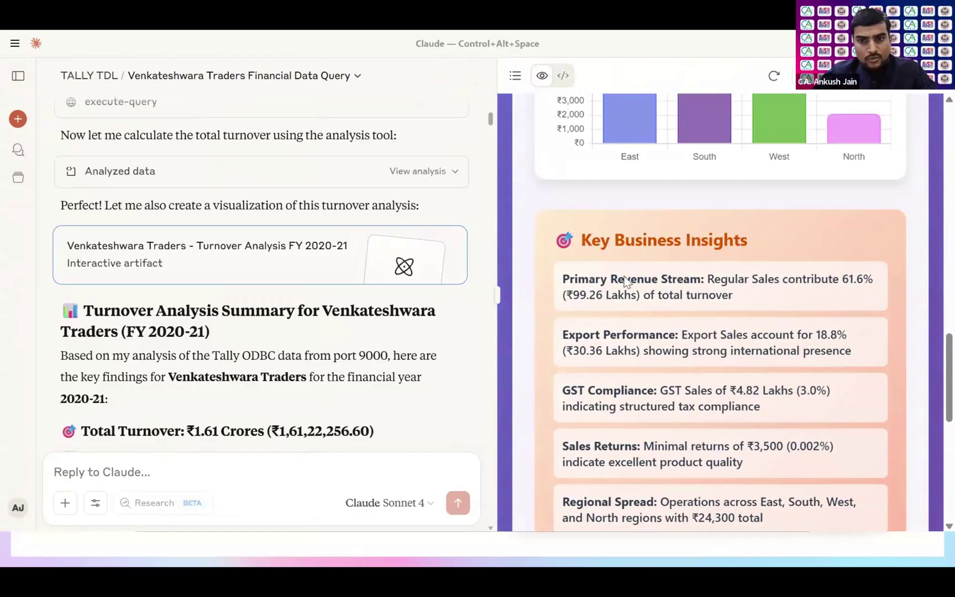
{"action": "scroll", "coordinate": [118, 266], "scroll_direction": "down", "scroll_amount": 4}
{"action": "scroll", "coordinate": [118, 267], "scroll_direction": "down", "scroll_amount": 5}
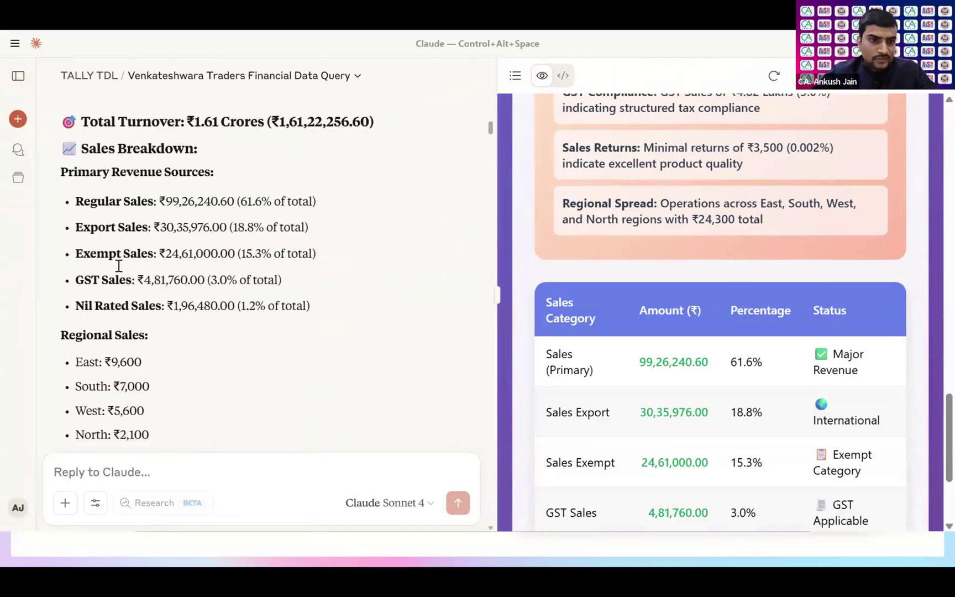
{"action": "scroll", "coordinate": [119, 266], "scroll_direction": "down", "scroll_amount": 2}
{"action": "scroll", "coordinate": [118, 266], "scroll_direction": "down", "scroll_amount": 5}
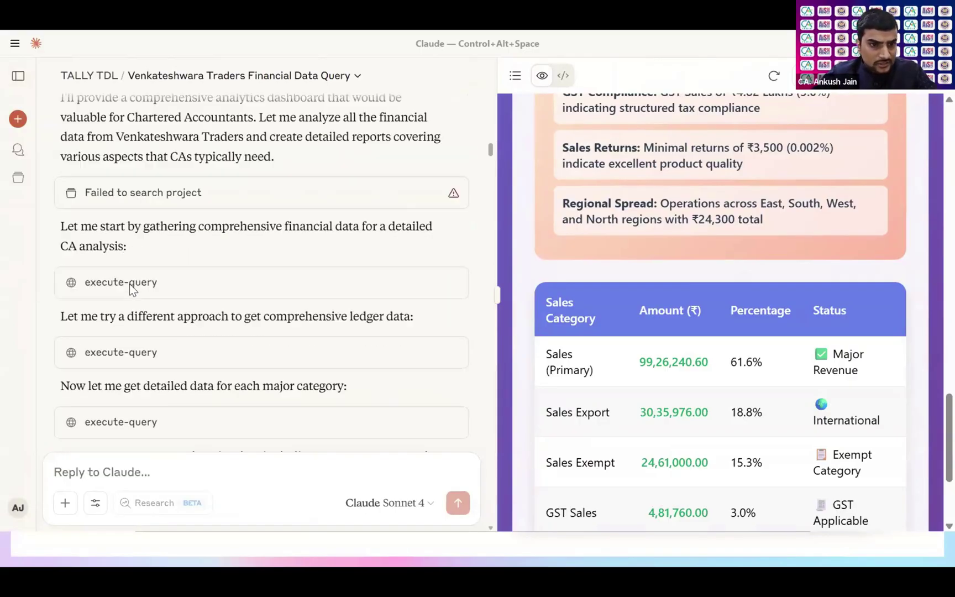
{"action": "scroll", "coordinate": [129, 283], "scroll_direction": "down", "scroll_amount": 5}
{"action": "scroll", "coordinate": [135, 289], "scroll_direction": "down", "scroll_amount": 8}
{"action": "scroll", "coordinate": [135, 290], "scroll_direction": "down", "scroll_amount": 4}
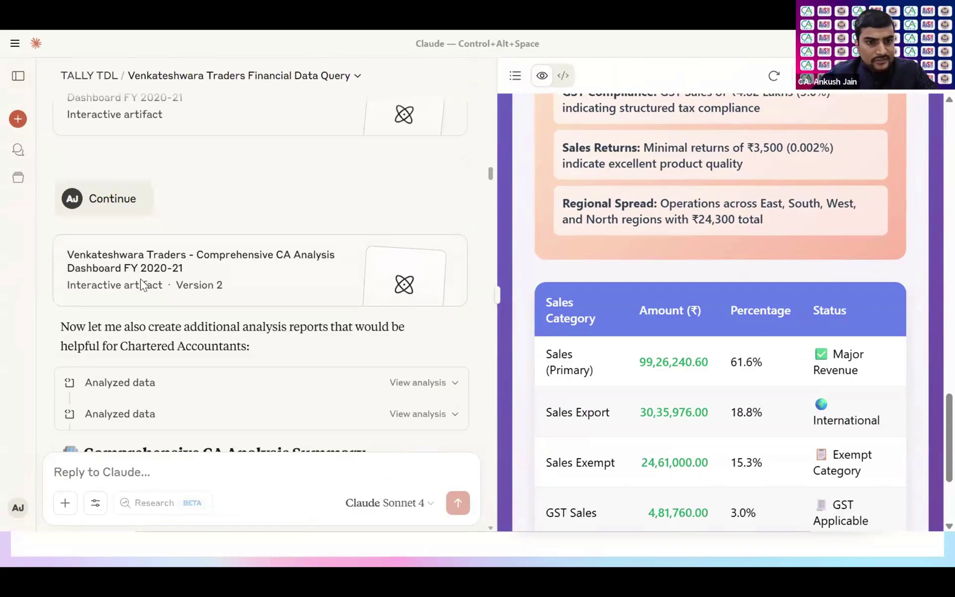
{"action": "left_click", "coordinate": [140, 279]}
{"action": "scroll", "coordinate": [553, 284], "scroll_direction": "down", "scroll_amount": 5}
{"action": "scroll", "coordinate": [553, 283], "scroll_direction": "down", "scroll_amount": 5}
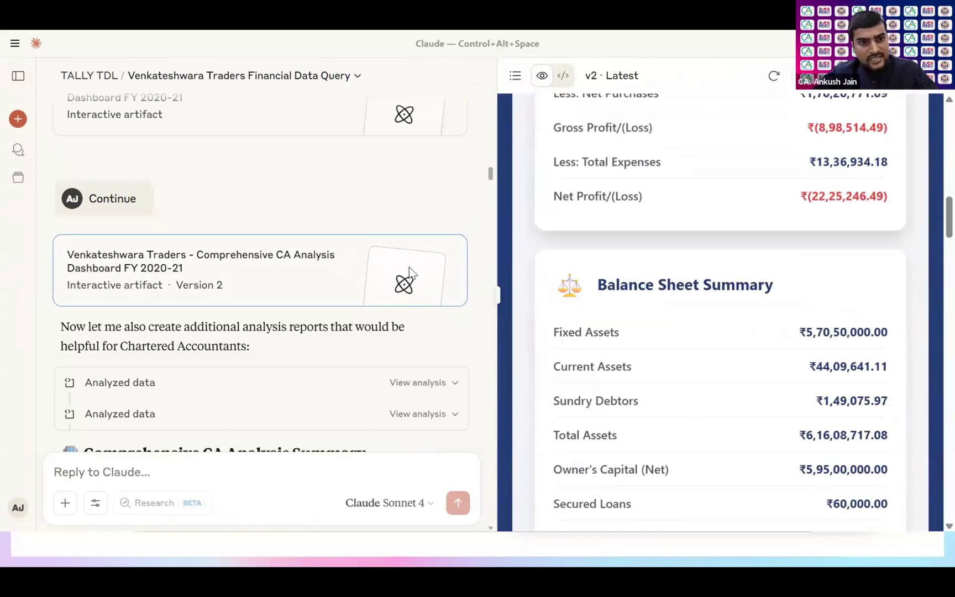
{"action": "scroll", "coordinate": [553, 284], "scroll_direction": "down", "scroll_amount": 2}
{"action": "scroll", "coordinate": [277, 310], "scroll_direction": "up", "scroll_amount": 3}
{"action": "scroll", "coordinate": [726, 290], "scroll_direction": "down", "scroll_amount": 5}
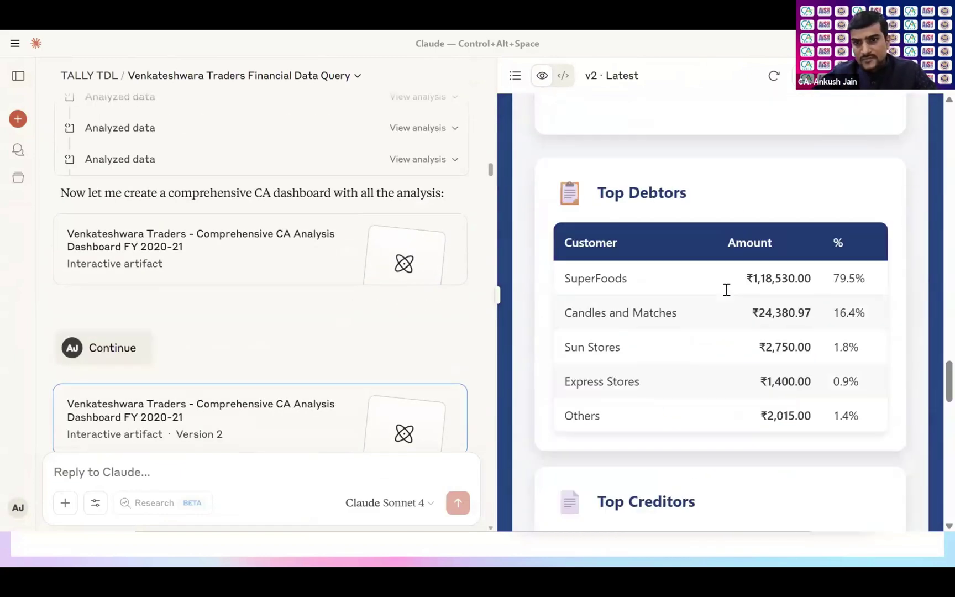
{"action": "scroll", "coordinate": [725, 289], "scroll_direction": "down", "scroll_amount": 5}
{"action": "scroll", "coordinate": [726, 289], "scroll_direction": "down", "scroll_amount": 5}
{"action": "scroll", "coordinate": [726, 290], "scroll_direction": "down", "scroll_amount": 3}
{"action": "scroll", "coordinate": [726, 290], "scroll_direction": "down", "scroll_amount": 3}
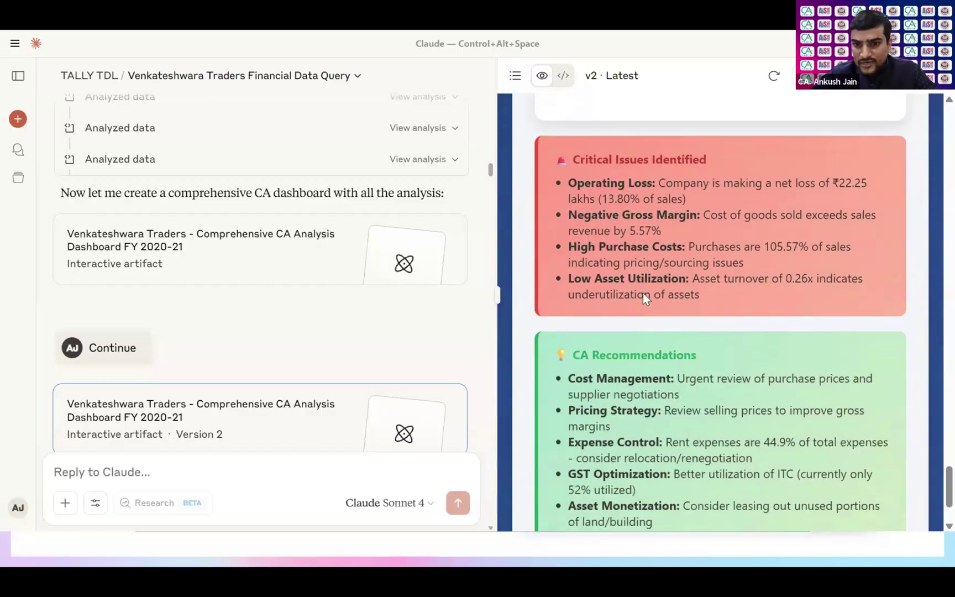
{"action": "scroll", "coordinate": [642, 296], "scroll_direction": "down", "scroll_amount": 1}
{"action": "scroll", "coordinate": [631, 268], "scroll_direction": "down", "scroll_amount": 1}
{"action": "triple_click", "coordinate": [716, 247]}
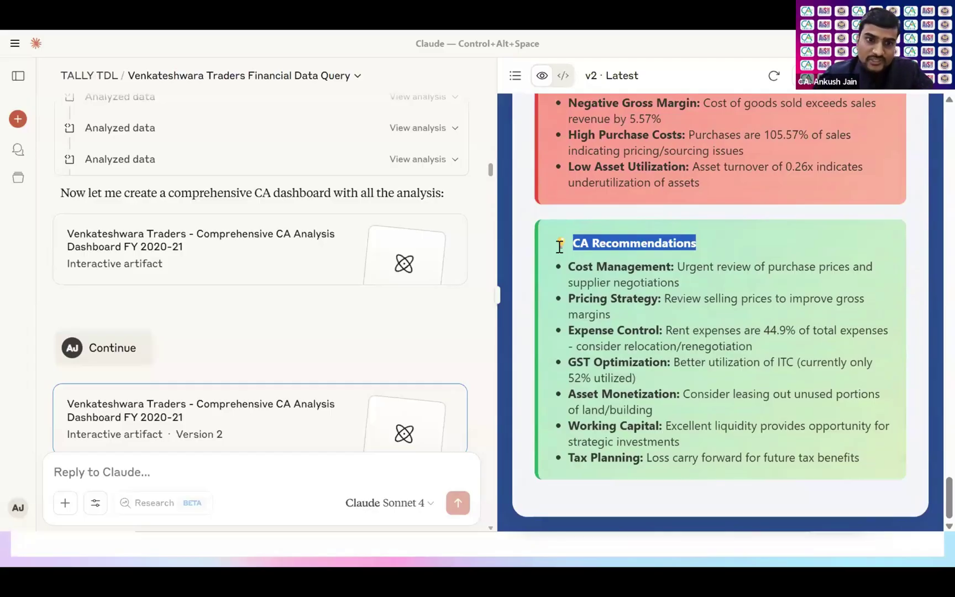
{"action": "mouse_move", "coordinate": [291, 247]}
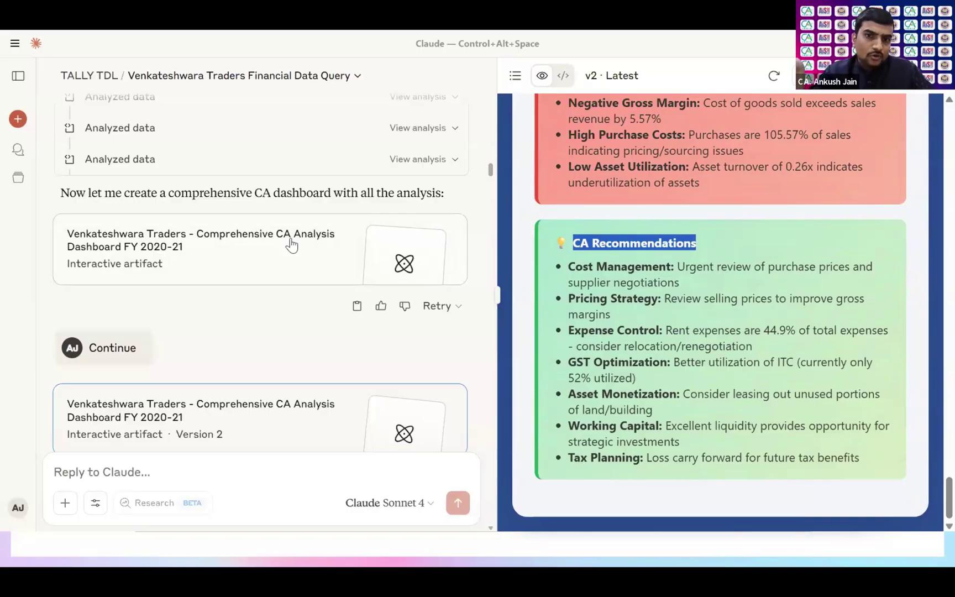
{"action": "scroll", "coordinate": [291, 245], "scroll_direction": "down", "scroll_amount": 1}
{"action": "scroll", "coordinate": [290, 247], "scroll_direction": "down", "scroll_amount": 5}
{"action": "scroll", "coordinate": [287, 248], "scroll_direction": "down", "scroll_amount": 1}
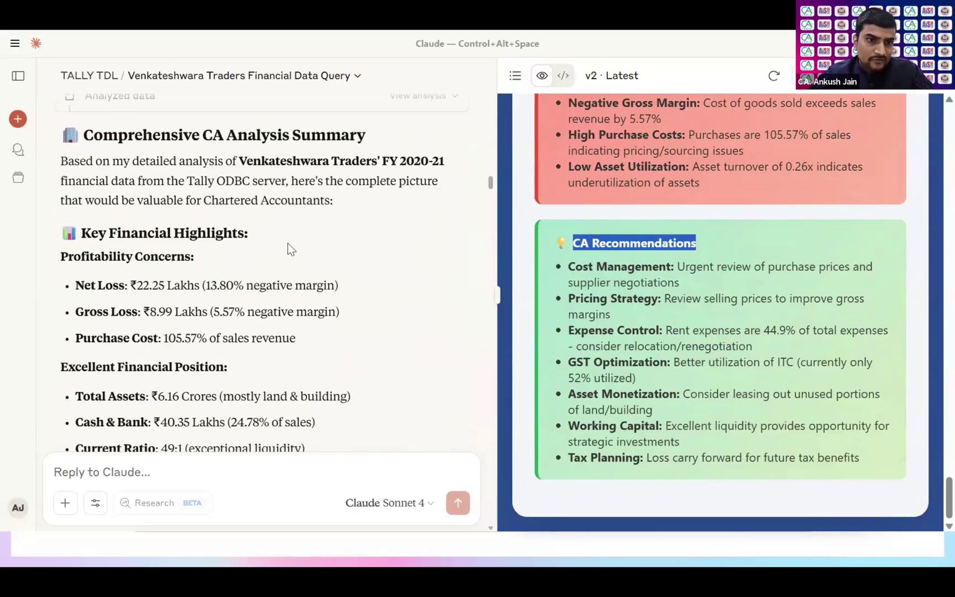
{"action": "scroll", "coordinate": [288, 246], "scroll_direction": "down", "scroll_amount": 3}
{"action": "scroll", "coordinate": [289, 245], "scroll_direction": "down", "scroll_amount": 5}
{"action": "scroll", "coordinate": [290, 243], "scroll_direction": "down", "scroll_amount": 5}
{"action": "scroll", "coordinate": [289, 243], "scroll_direction": "down", "scroll_amount": 2}
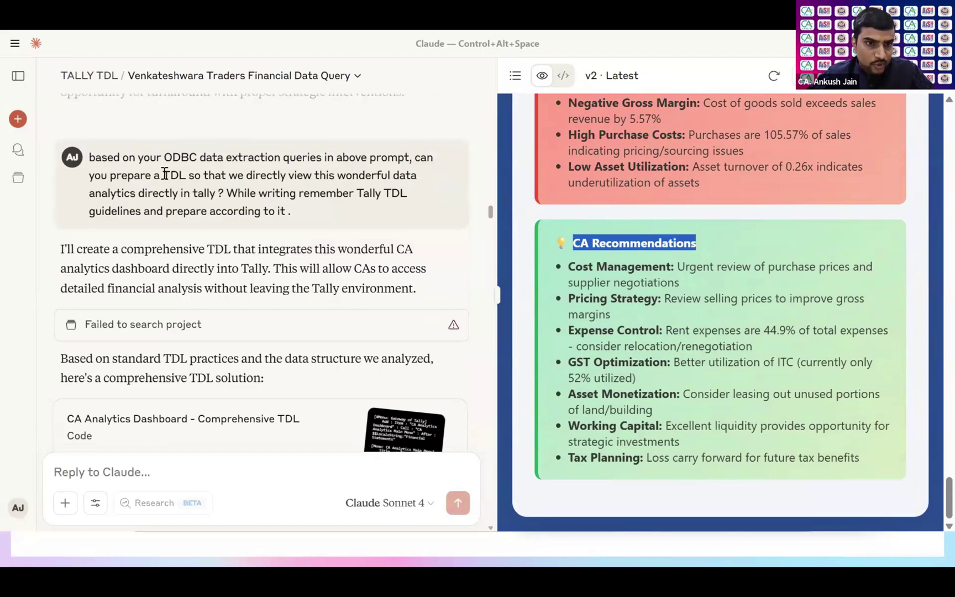
{"action": "left_click_drag", "start_coordinate": [120, 156], "coordinate": [384, 231]}
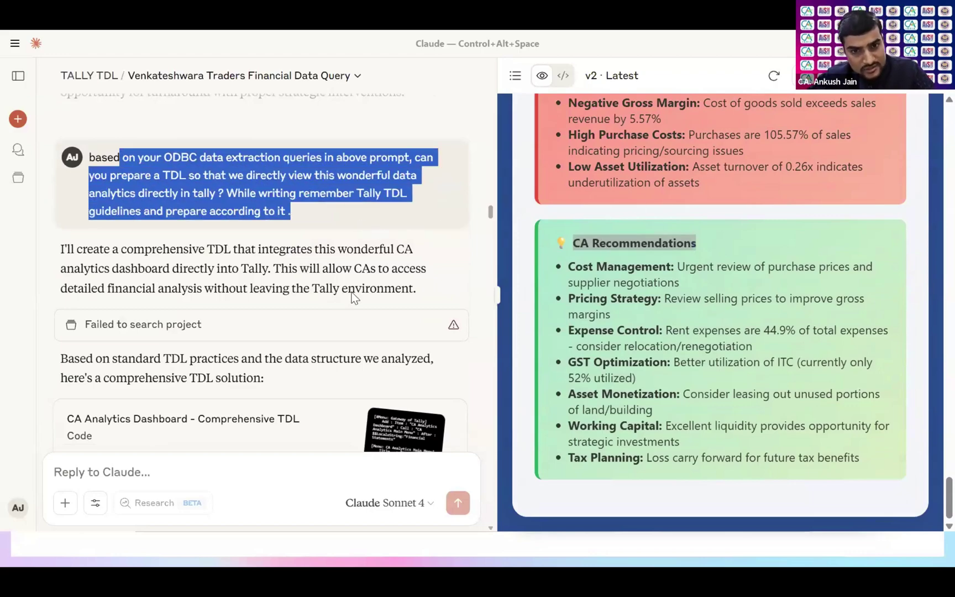
{"action": "scroll", "coordinate": [350, 295], "scroll_direction": "down", "scroll_amount": 1}
{"action": "scroll", "coordinate": [350, 295], "scroll_direction": "down", "scroll_amount": 5}
{"action": "scroll", "coordinate": [352, 296], "scroll_direction": "down", "scroll_amount": 5}
{"action": "scroll", "coordinate": [351, 296], "scroll_direction": "down", "scroll_amount": 5}
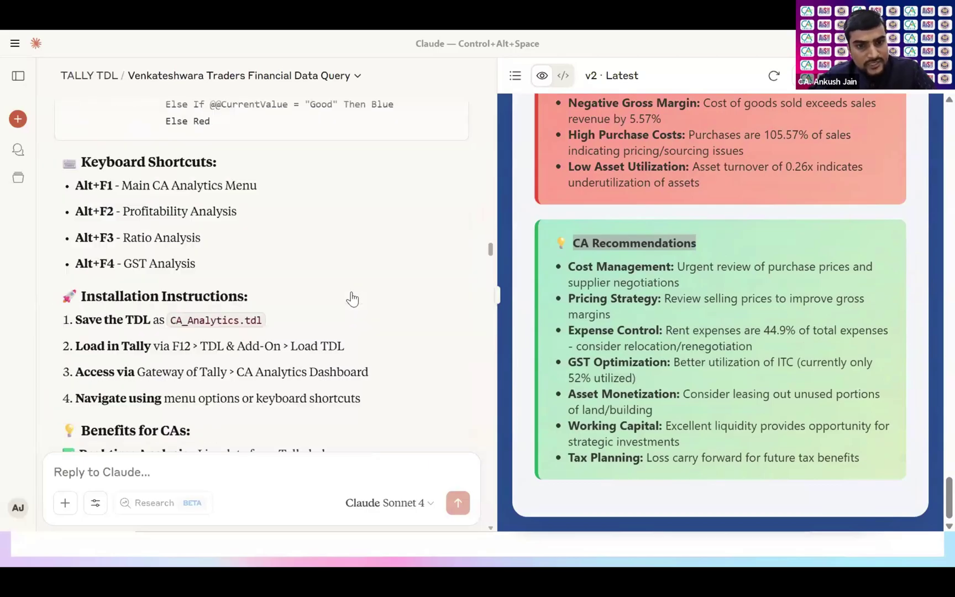
{"action": "scroll", "coordinate": [351, 297], "scroll_direction": "down", "scroll_amount": 5}
{"action": "scroll", "coordinate": [352, 296], "scroll_direction": "down", "scroll_amount": 5}
{"action": "scroll", "coordinate": [351, 296], "scroll_direction": "down", "scroll_amount": 3}
{"action": "scroll", "coordinate": [352, 297], "scroll_direction": "down", "scroll_amount": 5}
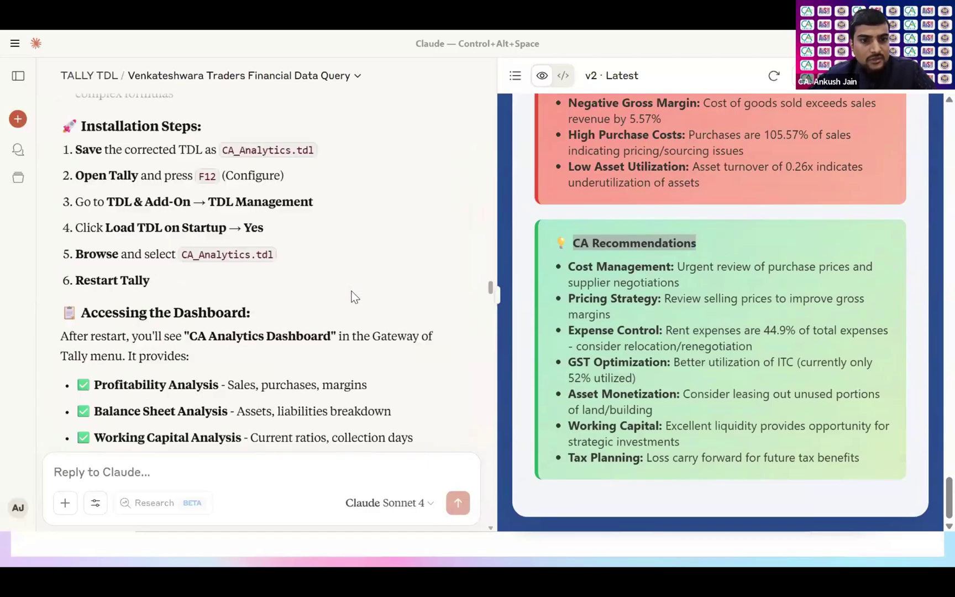
{"action": "scroll", "coordinate": [352, 297], "scroll_direction": "down", "scroll_amount": 5}
{"action": "scroll", "coordinate": [352, 297], "scroll_direction": "down", "scroll_amount": 5}
{"action": "scroll", "coordinate": [351, 296], "scroll_direction": "down", "scroll_amount": 5}
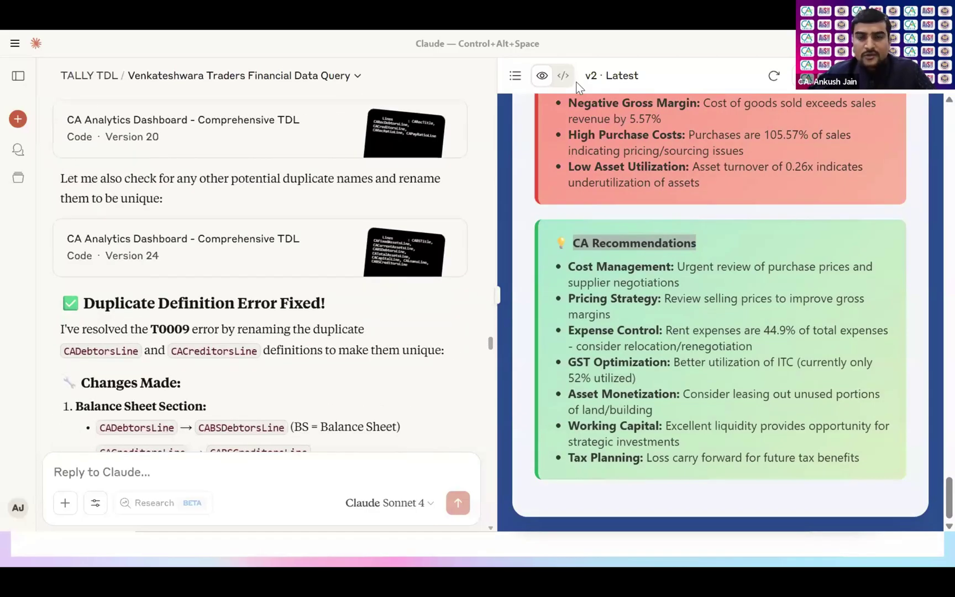
{"action": "scroll", "coordinate": [351, 296], "scroll_direction": "down", "scroll_amount": 5}
{"action": "scroll", "coordinate": [351, 297], "scroll_direction": "down", "scroll_amount": 5}
{"action": "scroll", "coordinate": [244, 271], "scroll_direction": "down", "scroll_amount": 5}
{"action": "scroll", "coordinate": [245, 272], "scroll_direction": "down", "scroll_amount": 5}
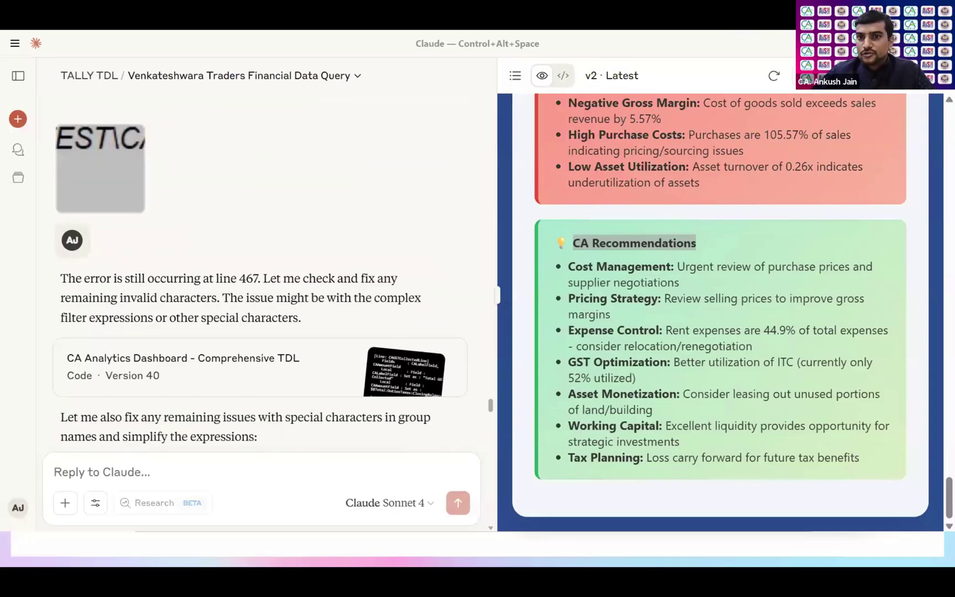
{"action": "scroll", "coordinate": [245, 272], "scroll_direction": "down", "scroll_amount": 5}
{"action": "scroll", "coordinate": [246, 272], "scroll_direction": "down", "scroll_amount": 5}
Step: Switch from Claude back to the Prompt Engineering Process slide
{"action": "key", "text": "alt+Tab"}
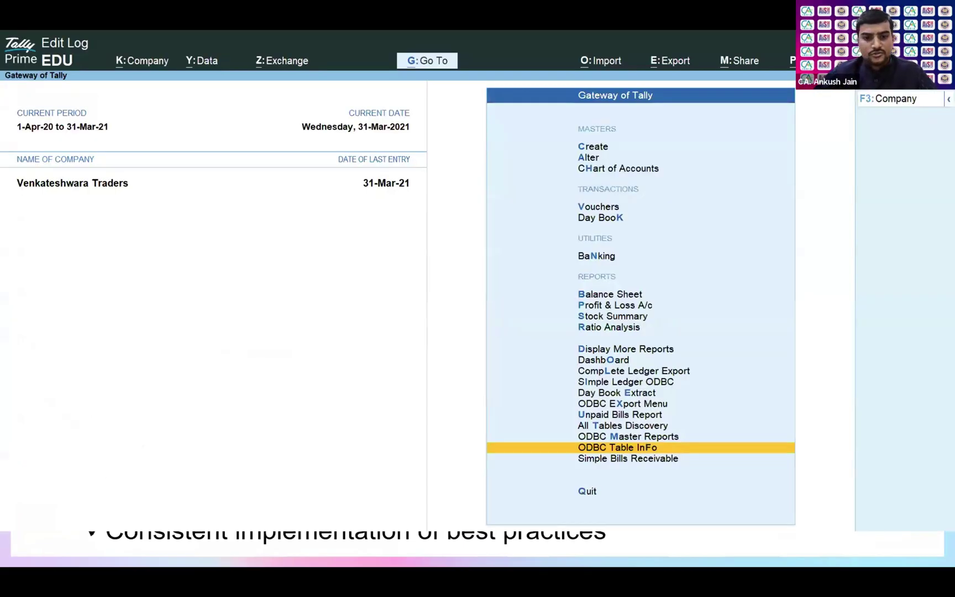
Step: Open the Complete Ledger Export report, browse the AVN Traders row across its columns, and close it
{"action": "key", "text": "Up"}
{"action": "key", "text": "Up"}
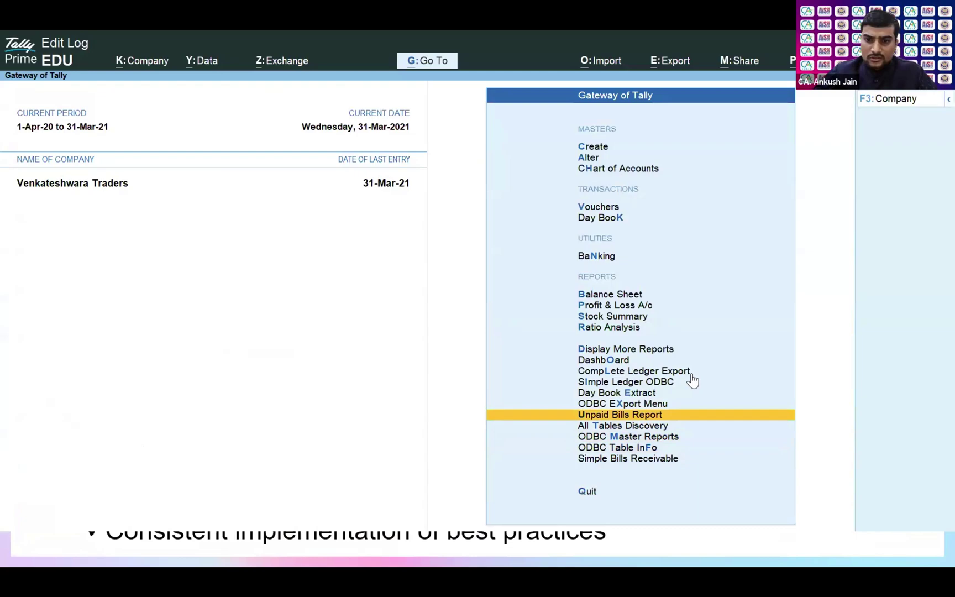
{"action": "key", "text": "Up"}
{"action": "key", "text": "Up"}
{"action": "key", "text": "Up"}
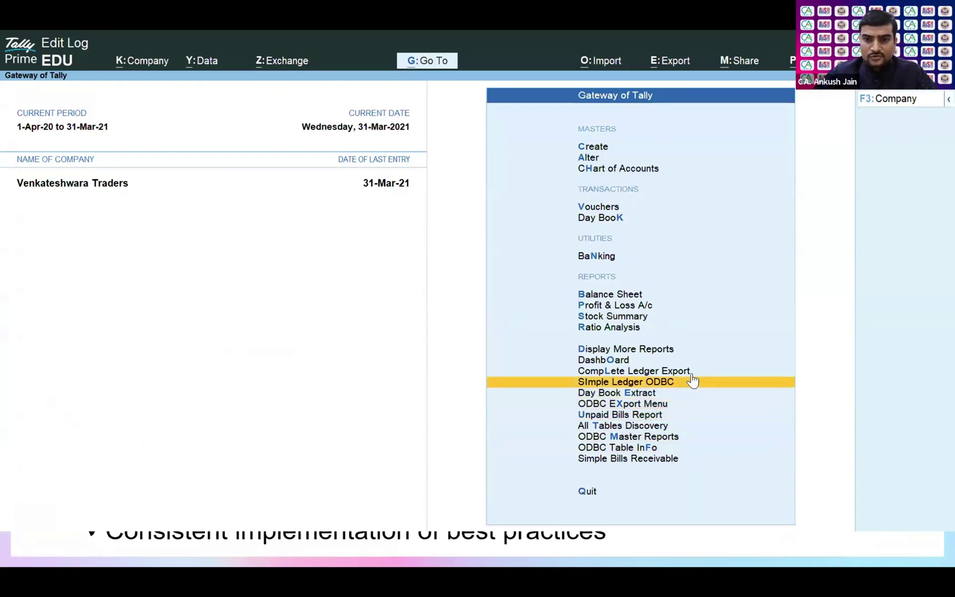
{"action": "key", "text": "Up"}
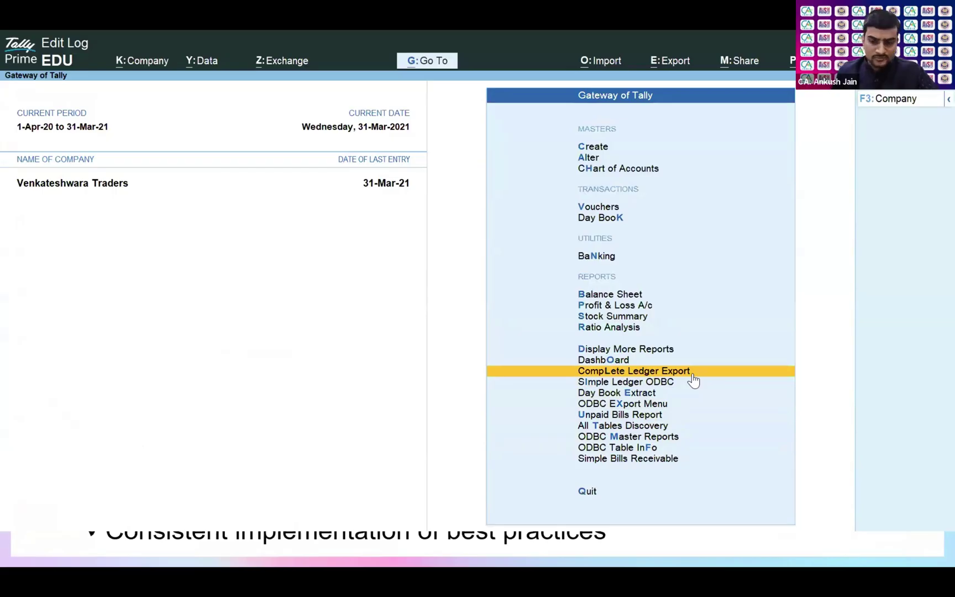
{"action": "key", "text": "Return"}
{"action": "key", "text": "Down"}
{"action": "key", "text": "Down"}
{"action": "key", "text": "Down"}
{"action": "key", "text": "Right"}
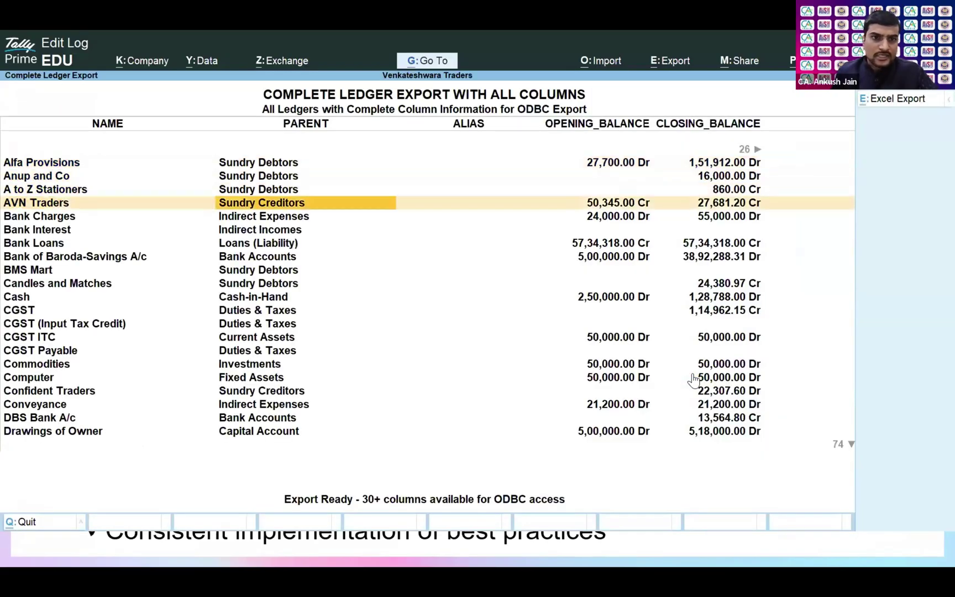
{"action": "key", "text": "Right"}
{"action": "key", "text": "Right"}
{"action": "key", "text": "Right"}
{"action": "key", "text": "Right"}
{"action": "key", "text": "Right"}
{"action": "key", "text": "Right"}
{"action": "key", "text": "Right"}
{"action": "key", "text": "Right"}
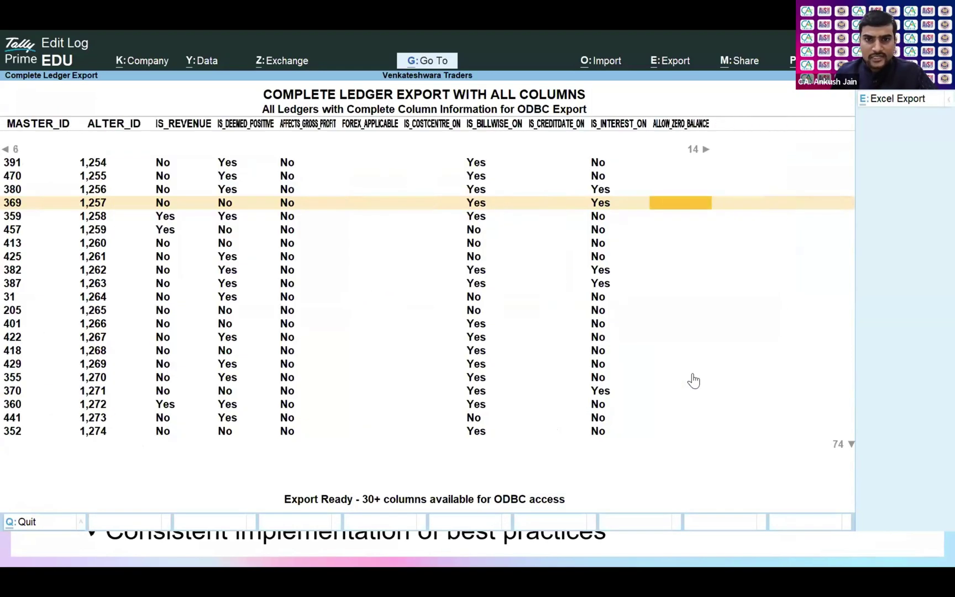
{"action": "key", "text": "Right"}
{"action": "key", "text": "Right"}
{"action": "key", "text": "Right"}
{"action": "key", "text": "Right"}
{"action": "key", "text": "Escape"}
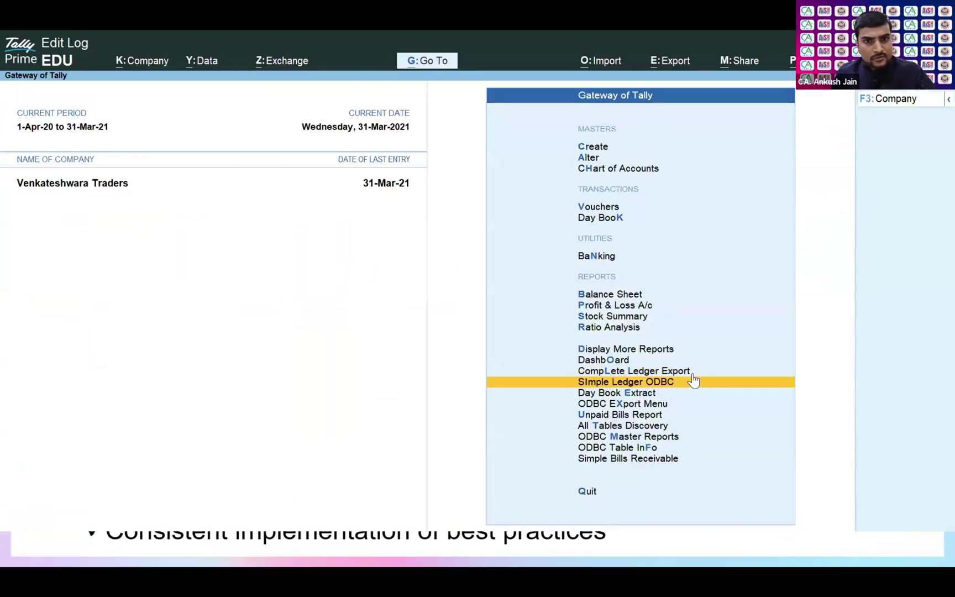
Step: Briefly open and close the Simple Ledger ODBC report, ODBC Master Reports options and ODBC Table Info screen
{"action": "left_click", "coordinate": [692, 381]}
{"action": "key", "text": "Escape"}
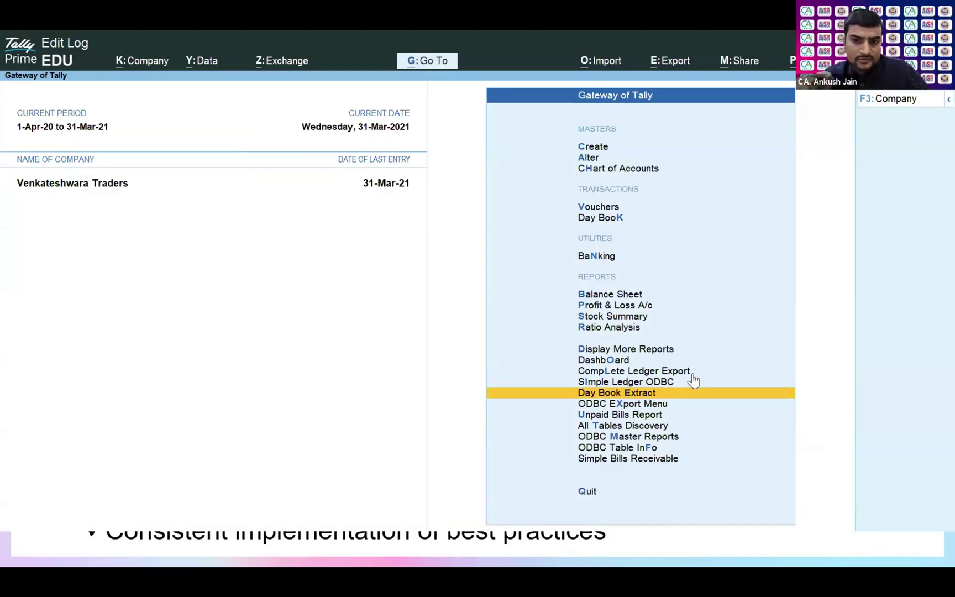
{"action": "key", "text": "Down"}
{"action": "key", "text": "Down"}
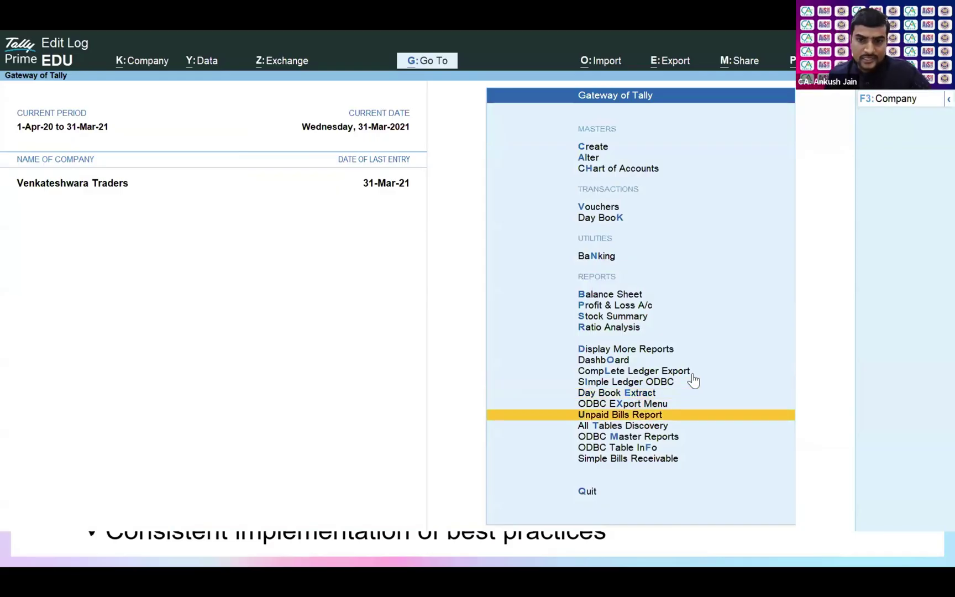
{"action": "key", "text": "Down"}
{"action": "key", "text": "Down"}
{"action": "key", "text": "Return"}
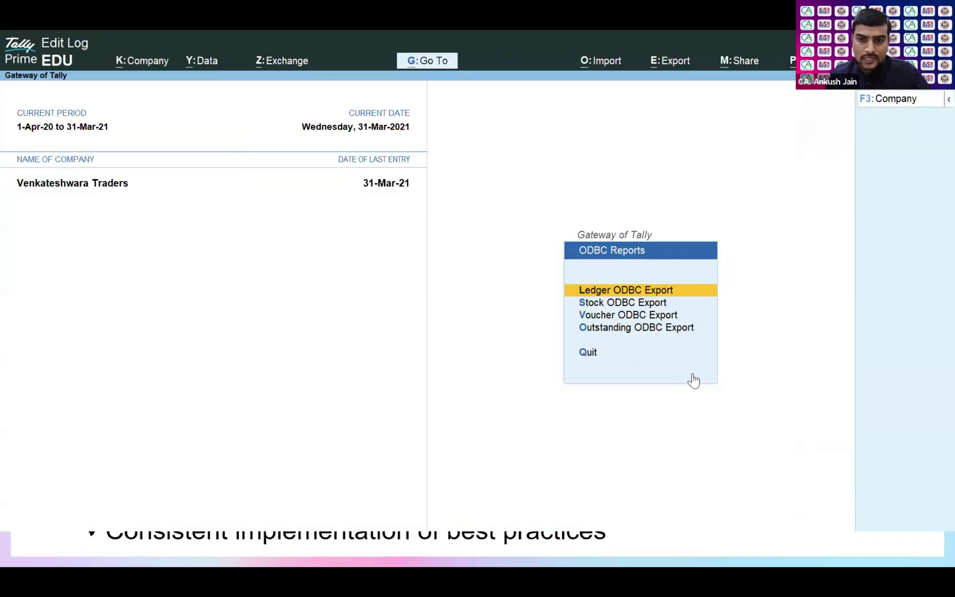
{"action": "key", "text": "Escape"}
{"action": "key", "text": "Down"}
{"action": "key", "text": "Return"}
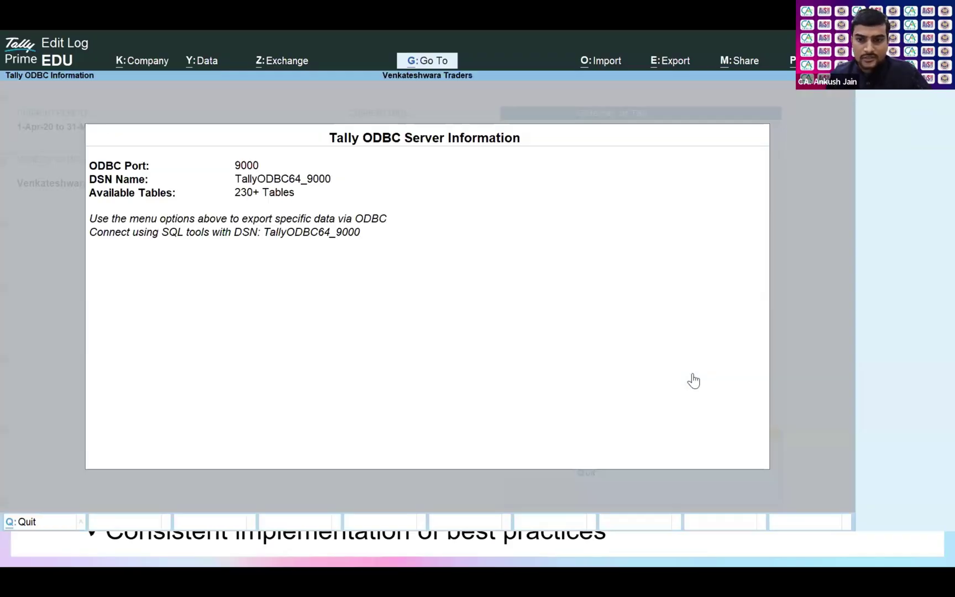
{"action": "key", "text": "Escape"}
Step: Open the All Tables Discovery report listing the 15 ODBC tables, then close it
{"action": "key", "text": "Up"}
{"action": "key", "text": "Up"}
{"action": "key", "text": "Return"}
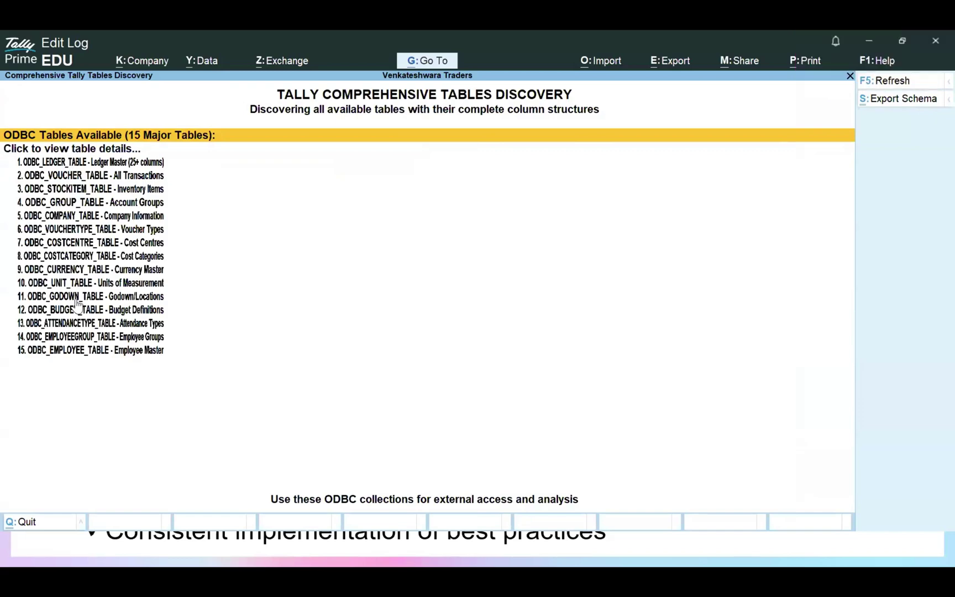
{"action": "key", "text": "Escape"}
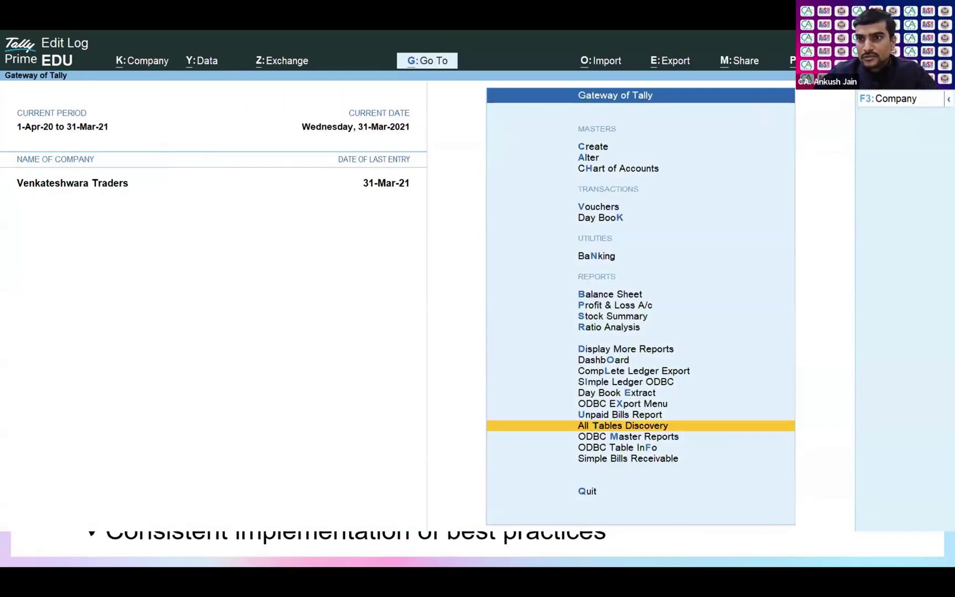
Step: Verify Turnover Analysis Report.tdl appears in the configured TDL add-ons list under Help
{"action": "left_click", "coordinate": [869, 61]}
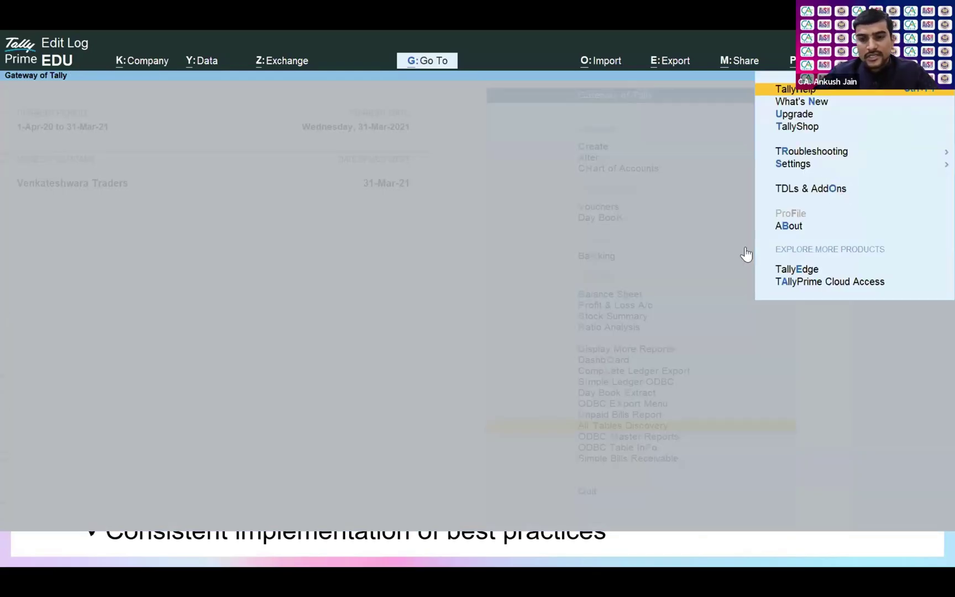
{"action": "key", "text": "o"}
{"action": "key", "text": "Down"}
{"action": "key", "text": "Down"}
{"action": "key", "text": "Down"}
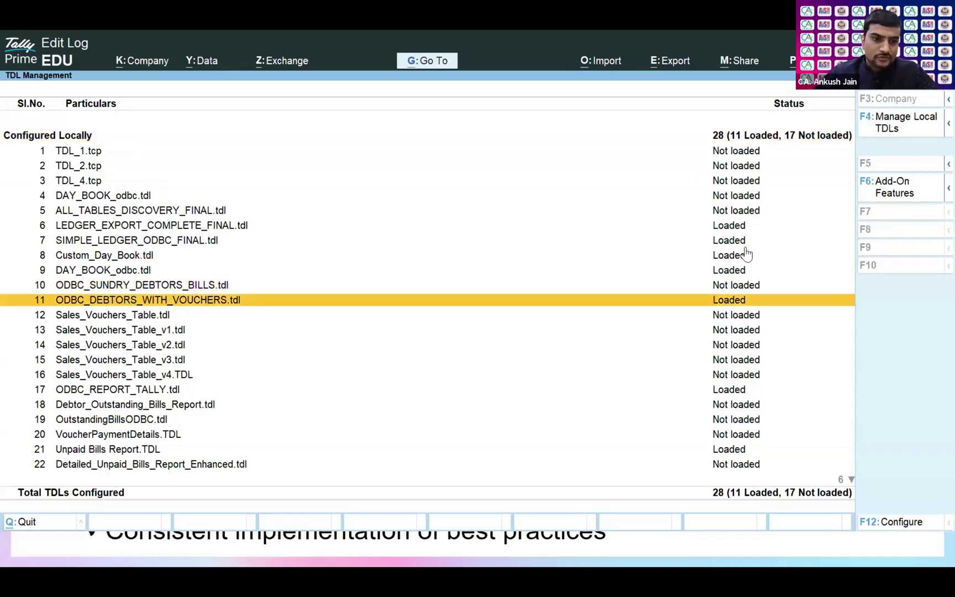
{"action": "key", "text": "Down"}
{"action": "key", "text": "Down"}
{"action": "key", "text": "Down"}
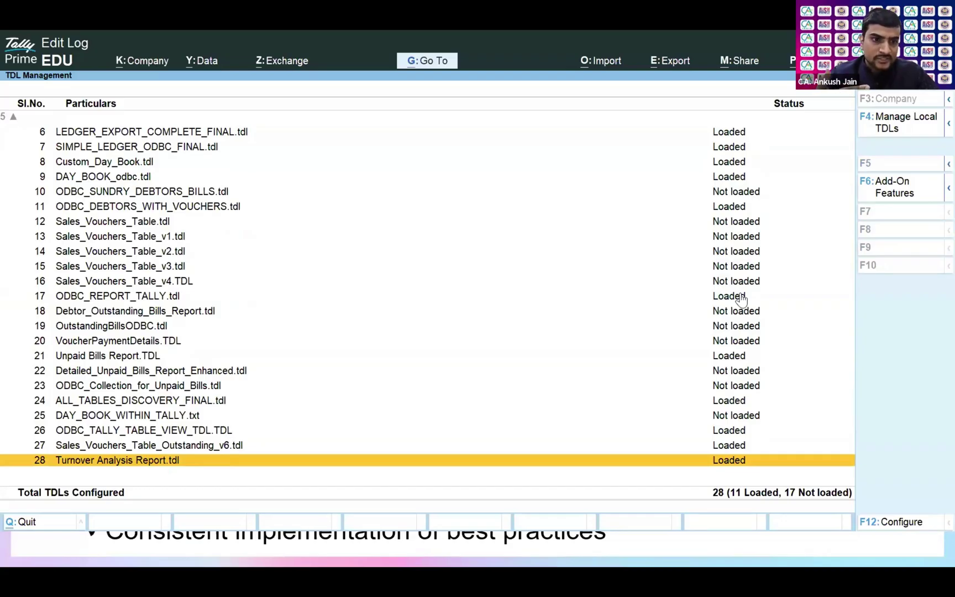
Step: Leave TDL Management for the Gateway and bring up the Quit prompt, switching away from Tally
{"action": "key", "text": "Escape"}
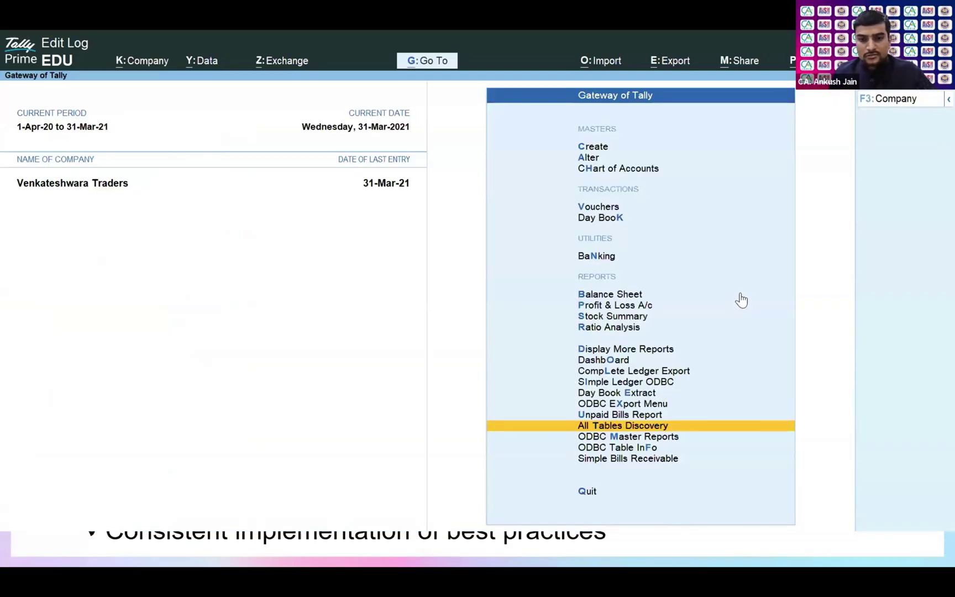
{"action": "key", "text": "Escape"}
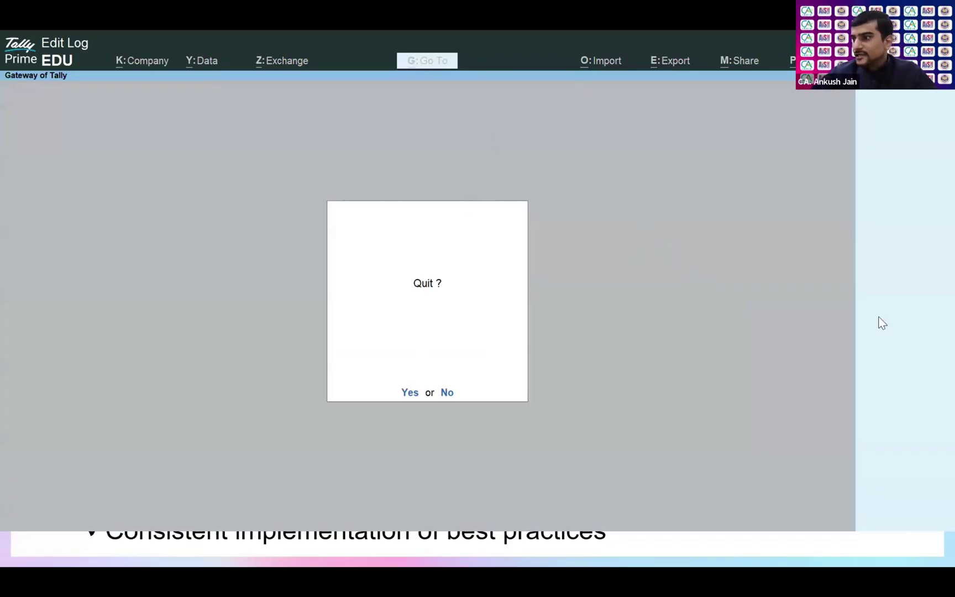
{"action": "key", "text": "Return"}
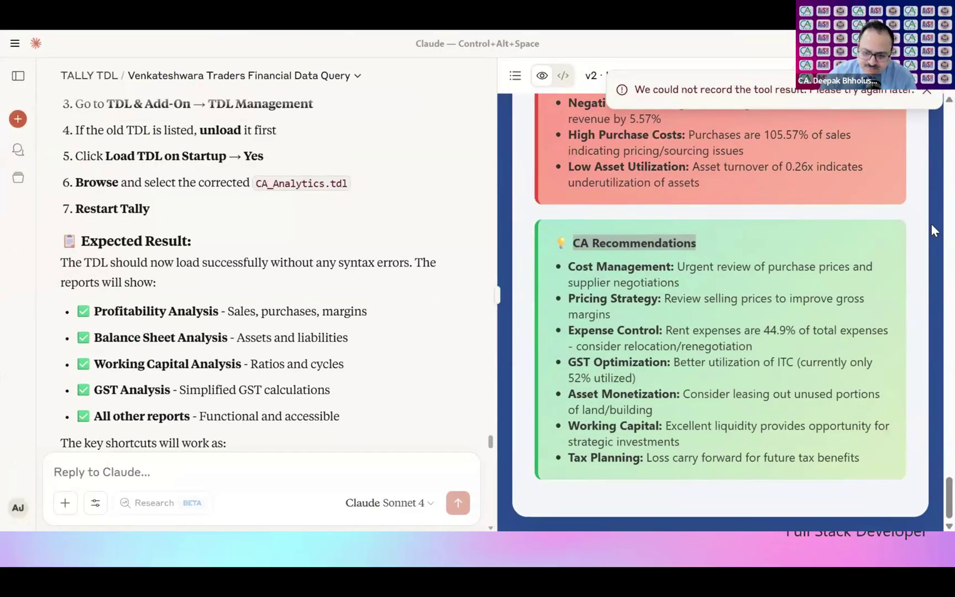
Step: Reach the desktop app Settings from the sidebar's File menu
{"action": "left_click", "coordinate": [26, 71]}
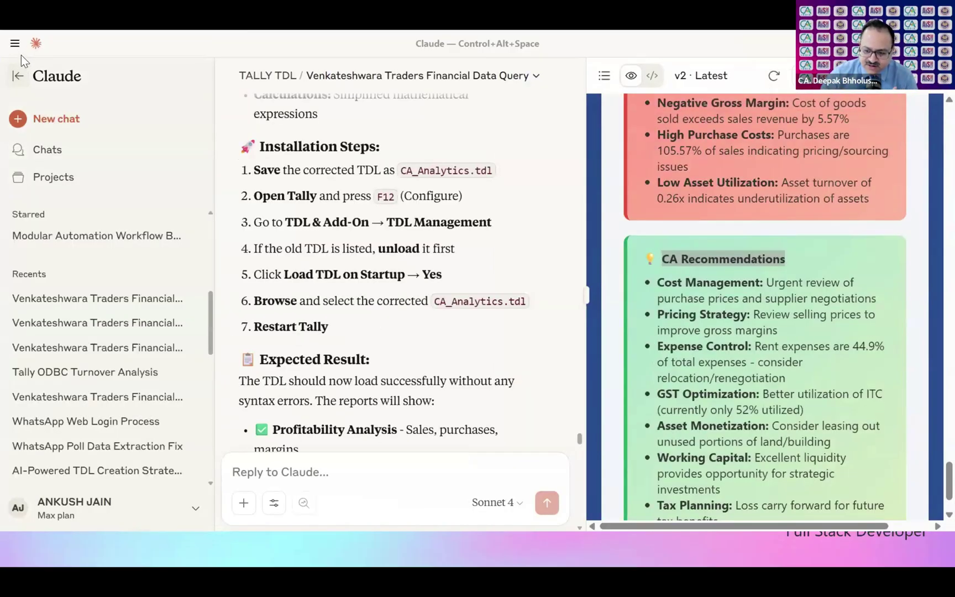
{"action": "left_click", "coordinate": [15, 44]}
{"action": "mouse_move", "coordinate": [37, 63]}
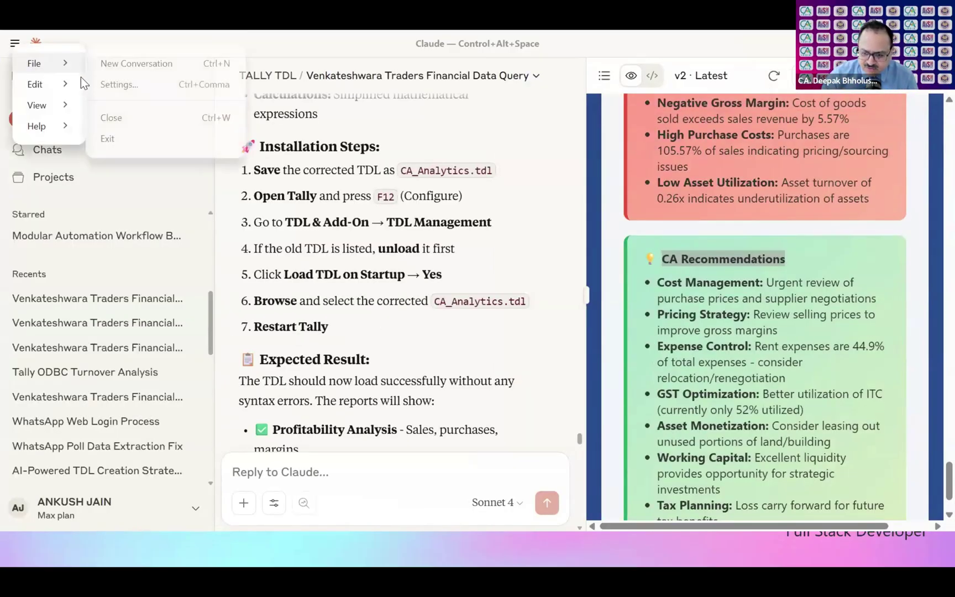
{"action": "left_click", "coordinate": [116, 89]}
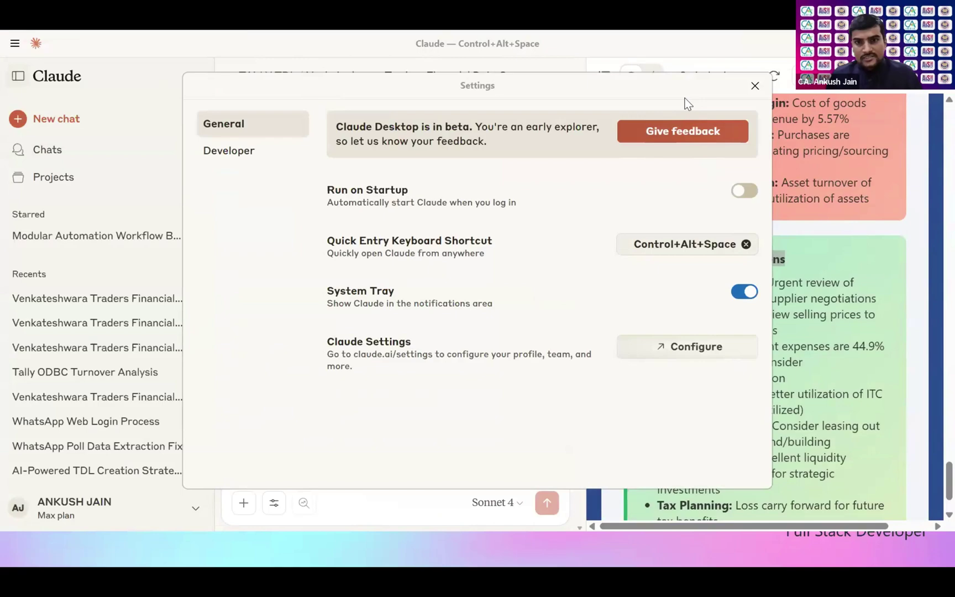
Step: Review the account's connected Integrations and then its data Privacy information
{"action": "left_click", "coordinate": [753, 86]}
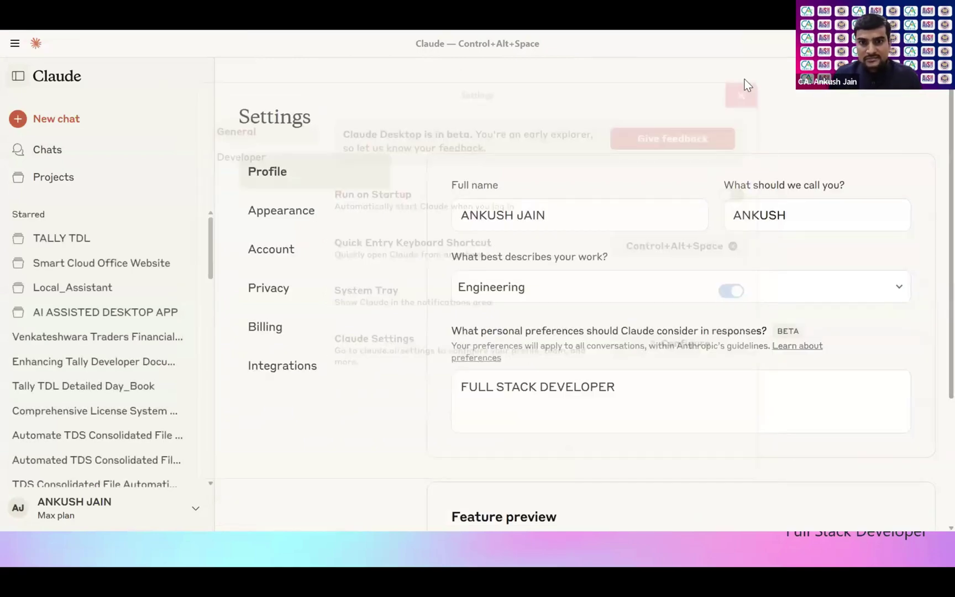
{"action": "left_click", "coordinate": [309, 365]}
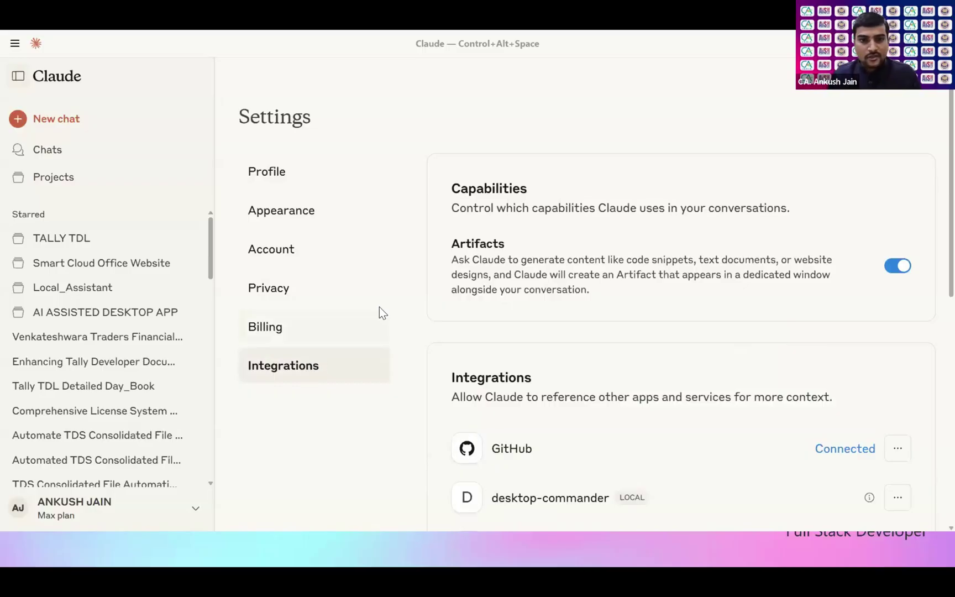
{"action": "left_click", "coordinate": [352, 287]}
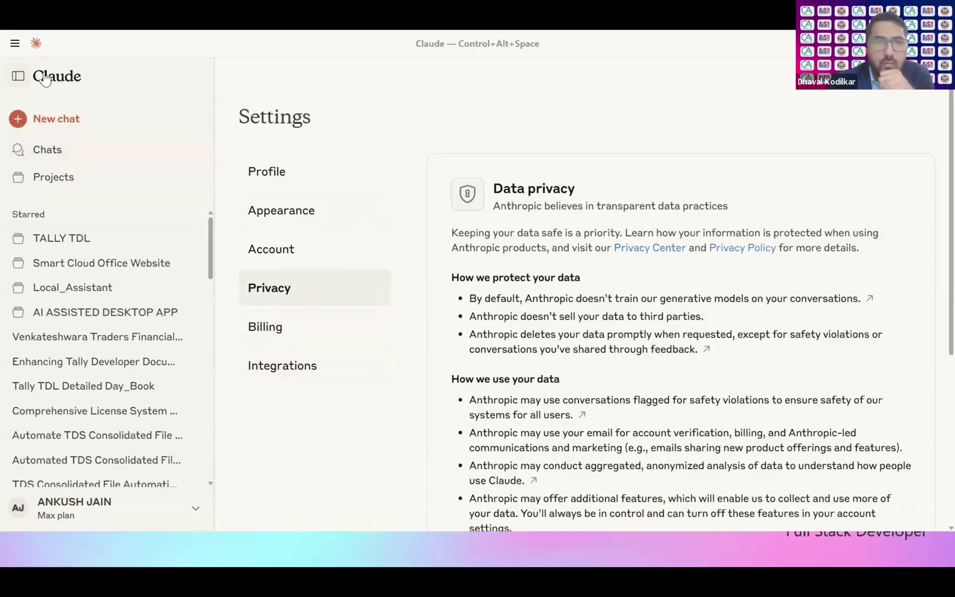
Step: Return to the new-chat home and enter the TALLY TDL project from Projects
{"action": "left_click", "coordinate": [56, 121]}
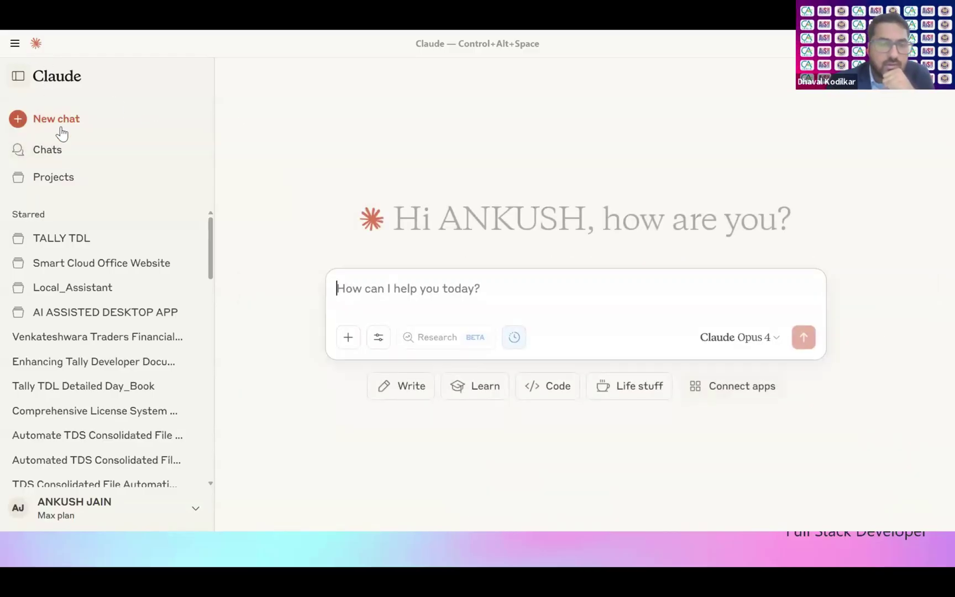
{"action": "left_click", "coordinate": [82, 183]}
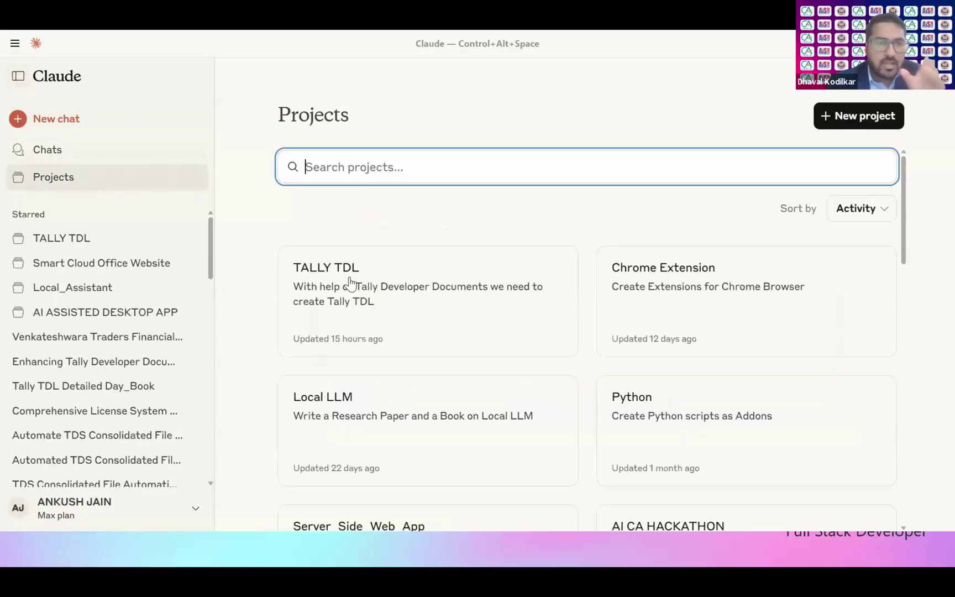
{"action": "left_click", "coordinate": [348, 278]}
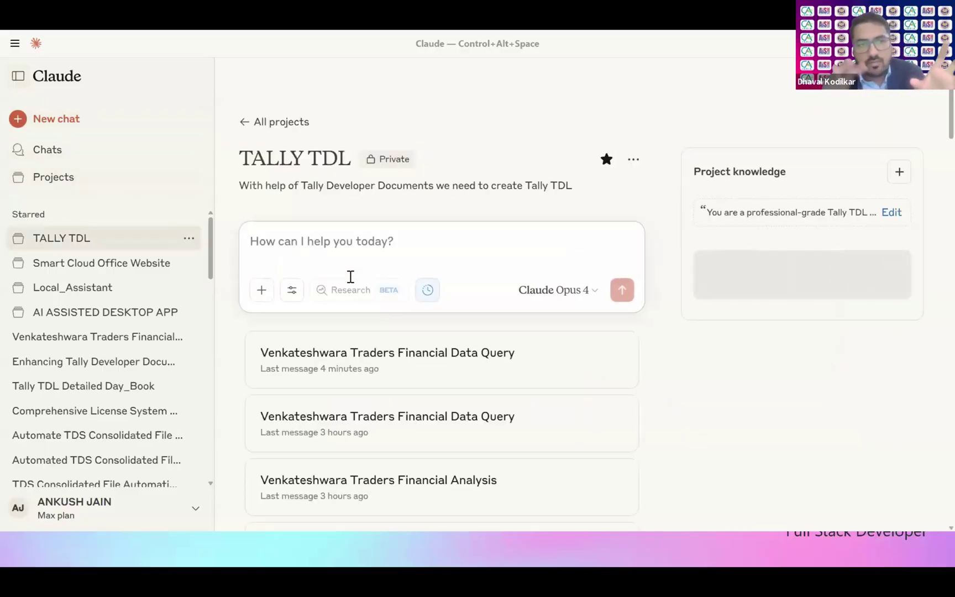
Step: Start a message in the project and show its available tools and integrations
{"action": "left_click", "coordinate": [407, 228]}
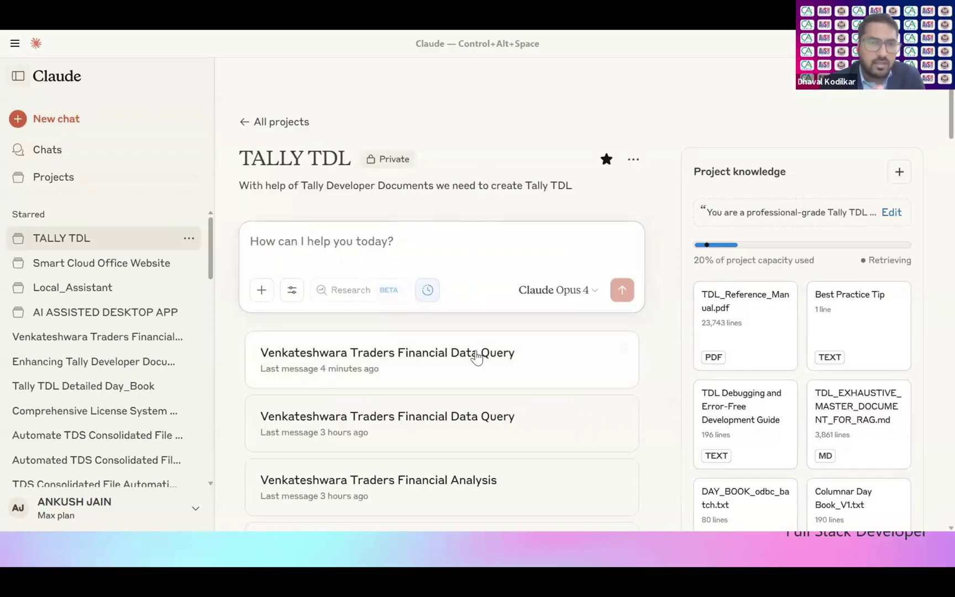
{"action": "mouse_move", "coordinate": [441, 360]}
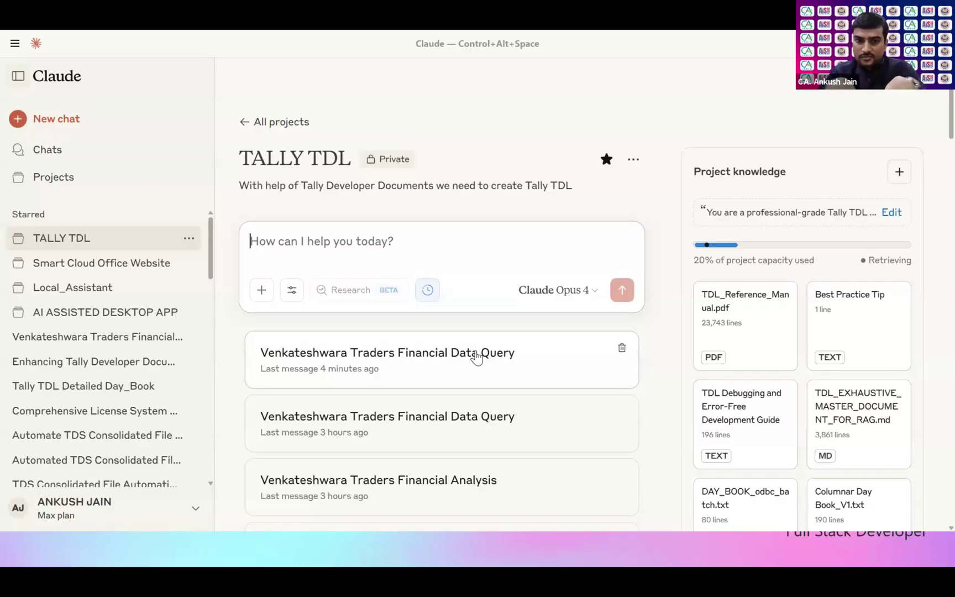
{"action": "left_click", "coordinate": [292, 303]}
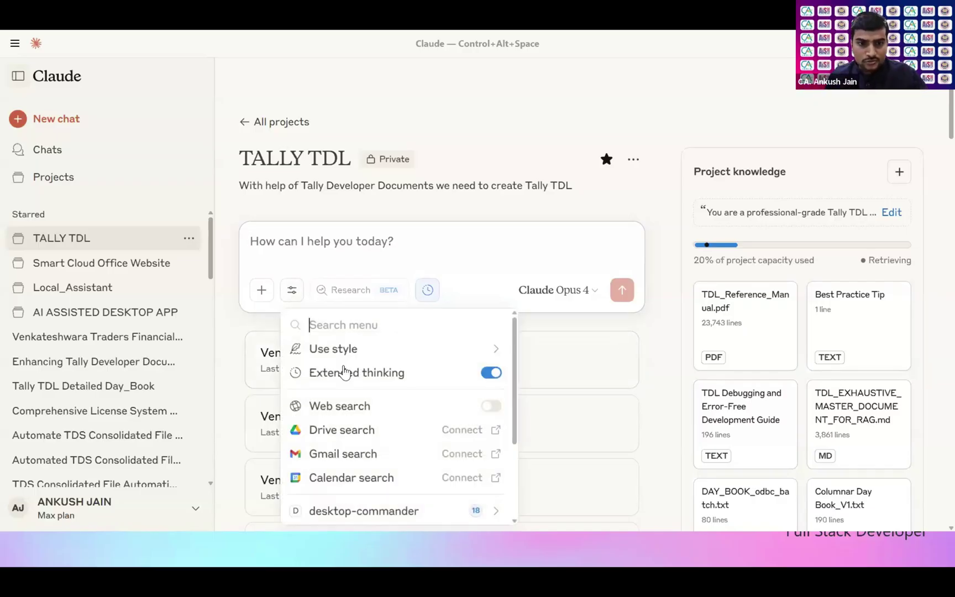
{"action": "scroll", "coordinate": [362, 426], "scroll_direction": "down", "scroll_amount": 2}
{"action": "scroll", "coordinate": [374, 398], "scroll_direction": "down", "scroll_amount": 1}
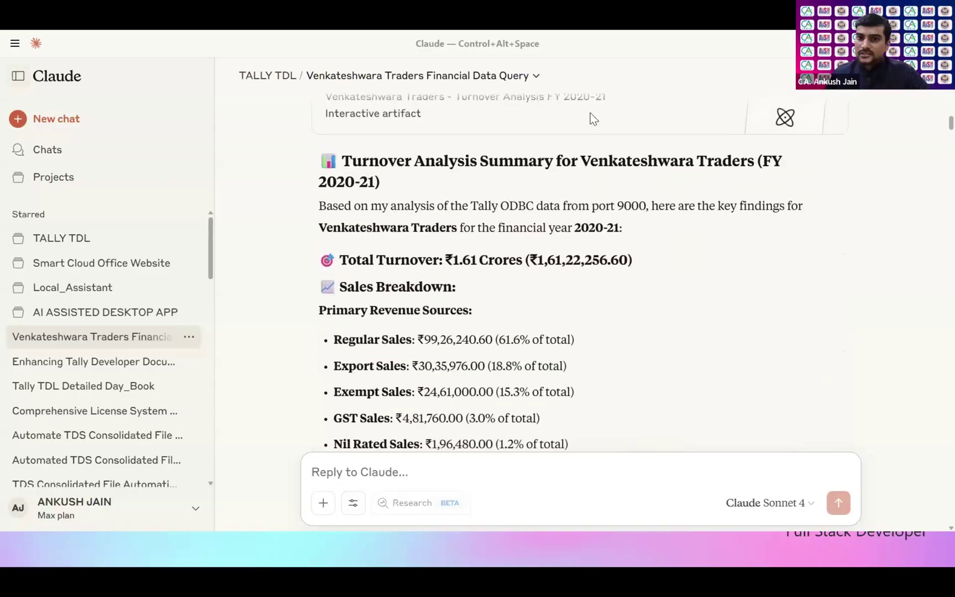
Step: Show the Venkateshwara Traders ₹1.61 crore turnover analysis dashboard artifact beside the chat
{"action": "left_click", "coordinate": [591, 118]}
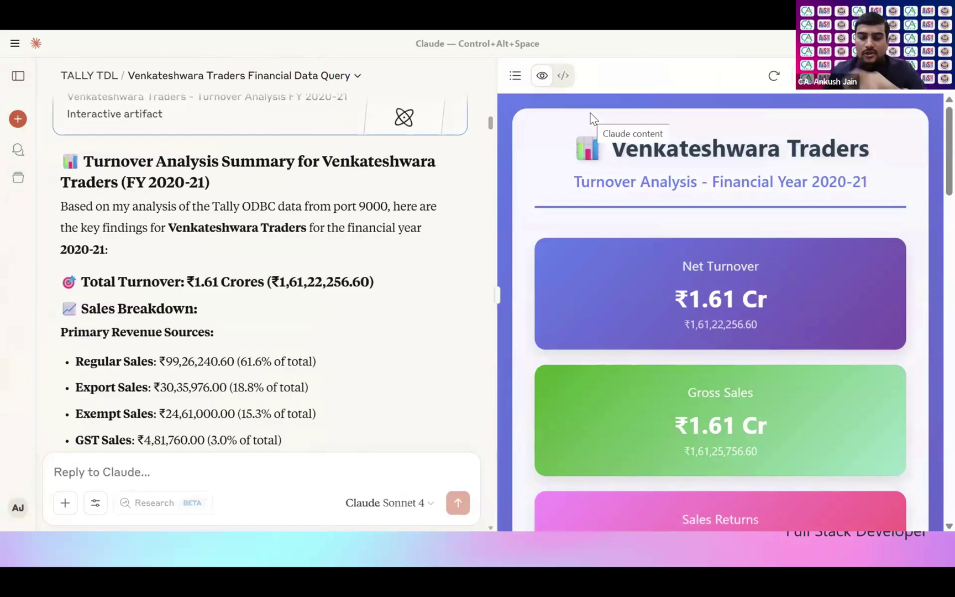
{"action": "scroll", "coordinate": [805, 245], "scroll_direction": "down", "scroll_amount": 3}
{"action": "scroll", "coordinate": [805, 246], "scroll_direction": "down", "scroll_amount": 5}
{"action": "scroll", "coordinate": [805, 253], "scroll_direction": "down", "scroll_amount": 2}
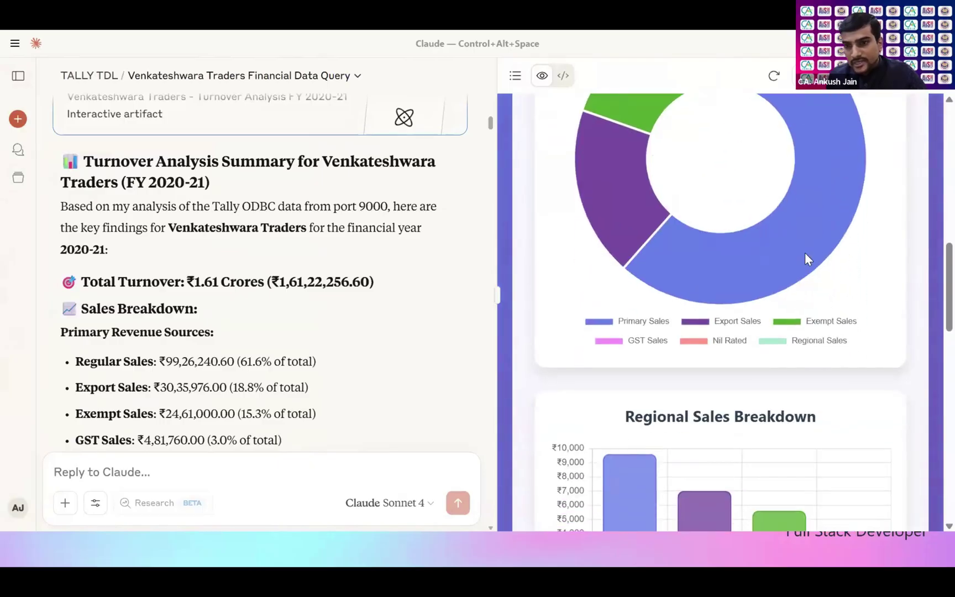
{"action": "scroll", "coordinate": [805, 258], "scroll_direction": "down", "scroll_amount": 2}
{"action": "scroll", "coordinate": [810, 267], "scroll_direction": "down", "scroll_amount": 5}
{"action": "scroll", "coordinate": [810, 266], "scroll_direction": "down", "scroll_amount": 3}
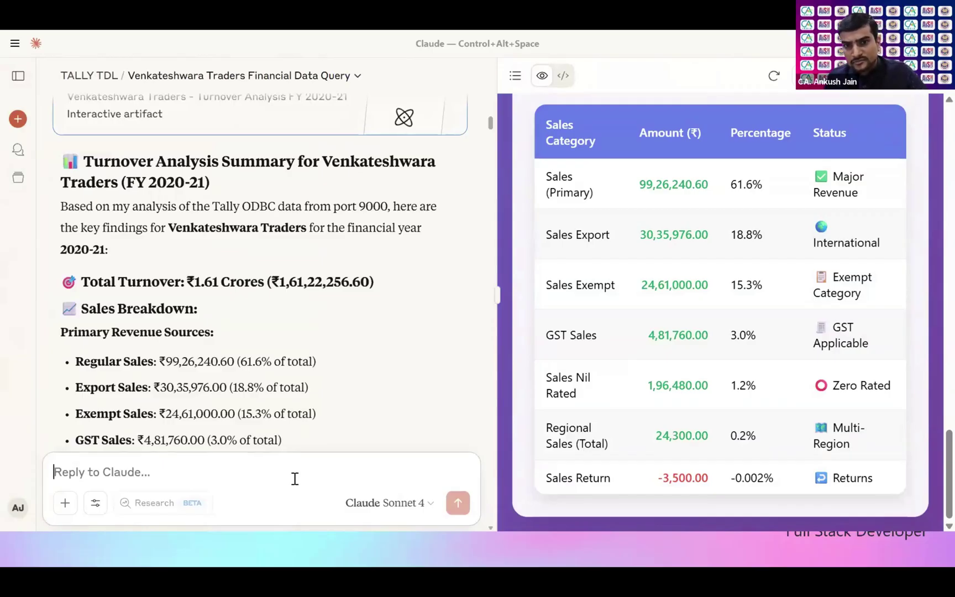
{"action": "scroll", "coordinate": [295, 478], "scroll_direction": "up", "scroll_amount": 2}
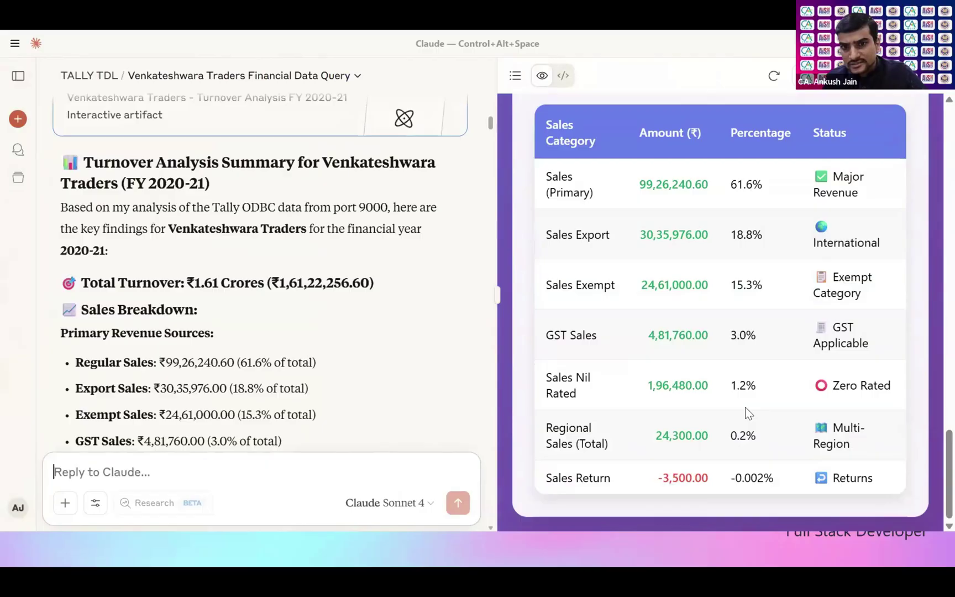
{"action": "scroll", "coordinate": [736, 366], "scroll_direction": "up", "scroll_amount": 3}
{"action": "scroll", "coordinate": [736, 366], "scroll_direction": "up", "scroll_amount": 5}
{"action": "scroll", "coordinate": [736, 367], "scroll_direction": "up", "scroll_amount": 5}
{"action": "scroll", "coordinate": [736, 366], "scroll_direction": "up", "scroll_amount": 5}
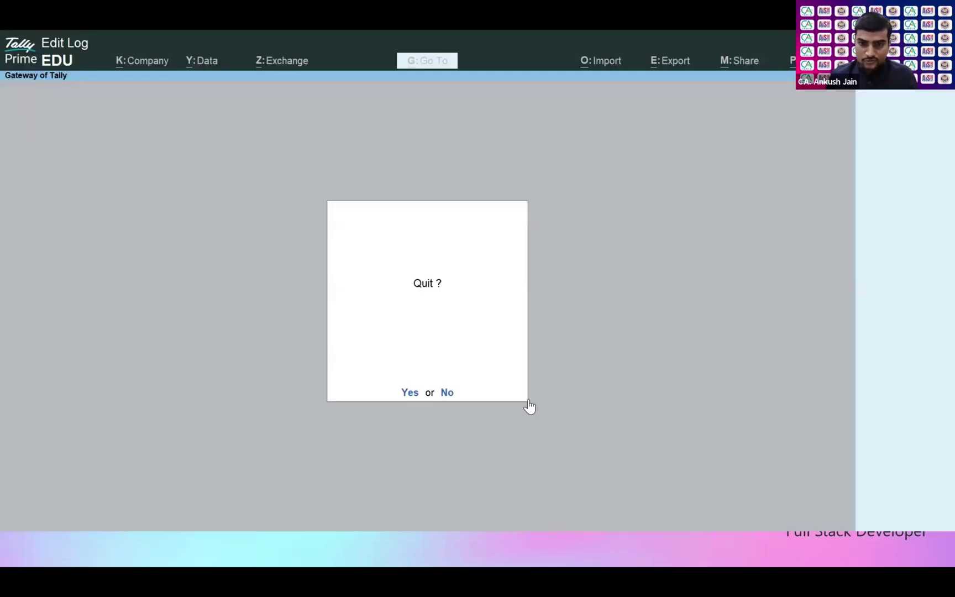
Step: Decline quitting Tally Prime and move to the ODBC Table InFo report in Gateway of Tally
{"action": "key", "text": "n"}
{"action": "key", "text": "Down"}
{"action": "key", "text": "Down"}
{"action": "key", "text": "Down"}
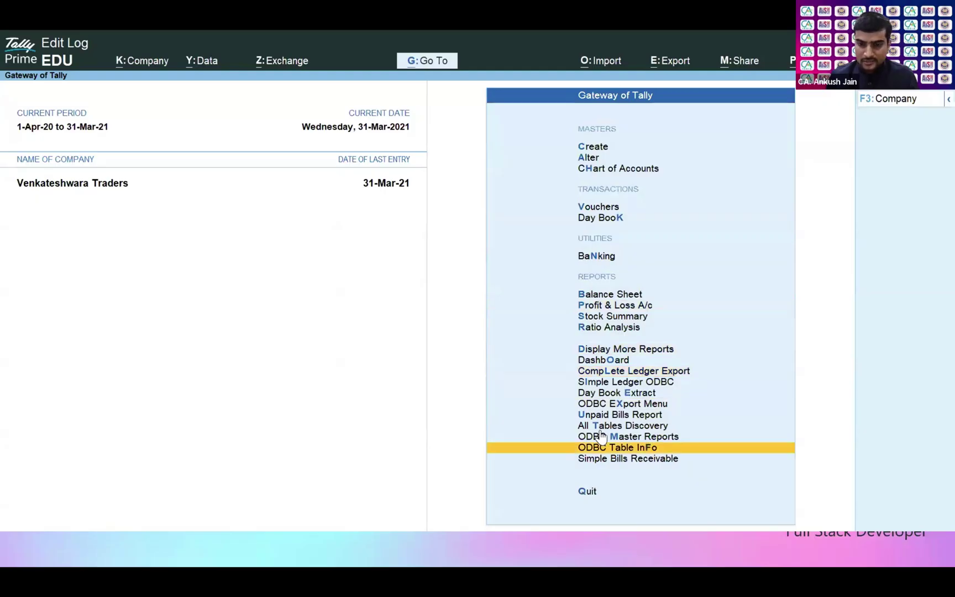